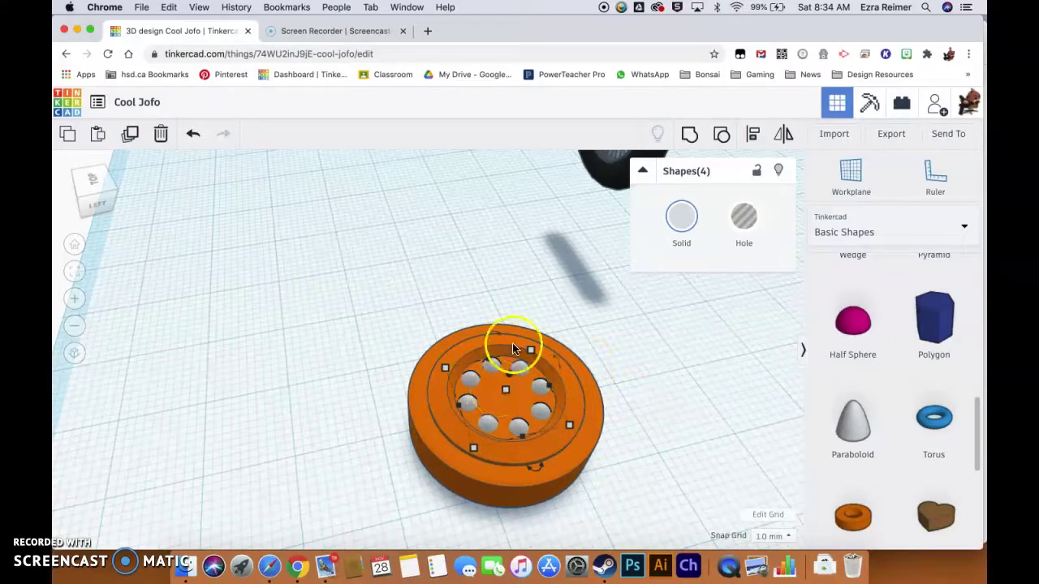
- Move all five orange wheel parts together across the workplane and recolour them light grey
{"action": "left_click_drag", "start_coordinate": [613, 303], "coordinate": [371, 499]}
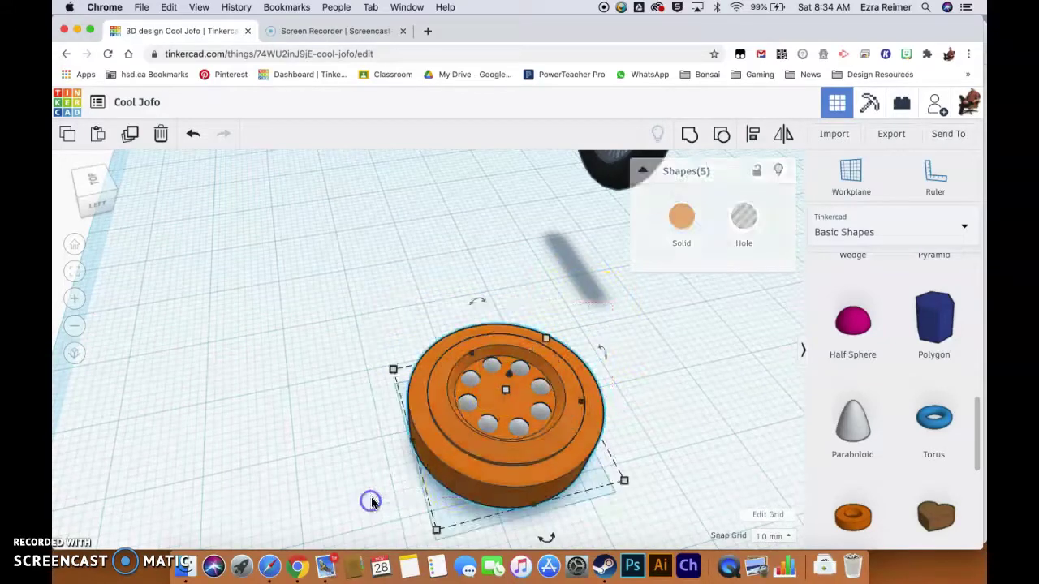
{"action": "left_click_drag", "start_coordinate": [491, 466], "coordinate": [393, 423]}
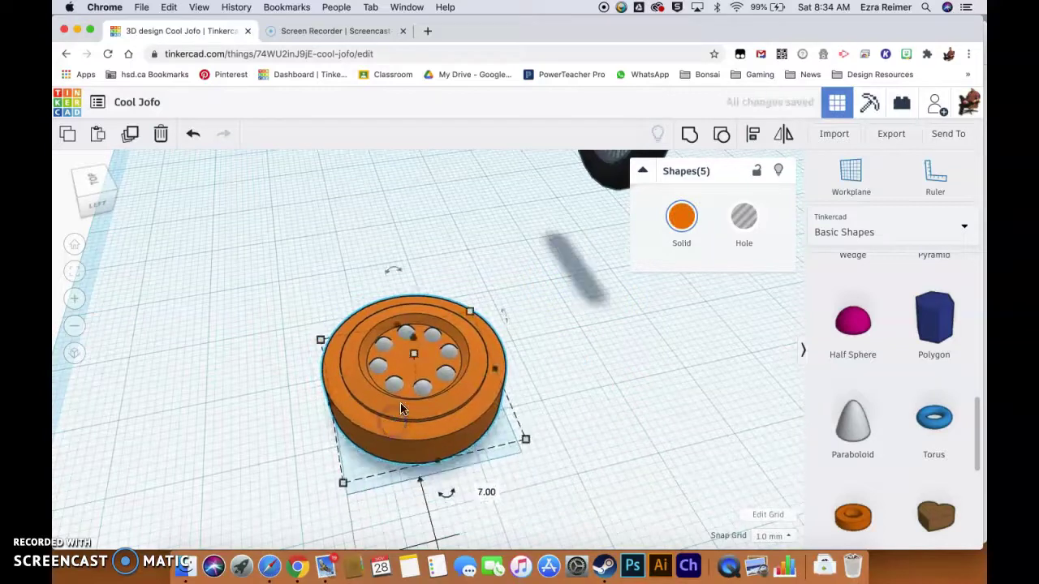
{"action": "left_click", "coordinate": [681, 215]}
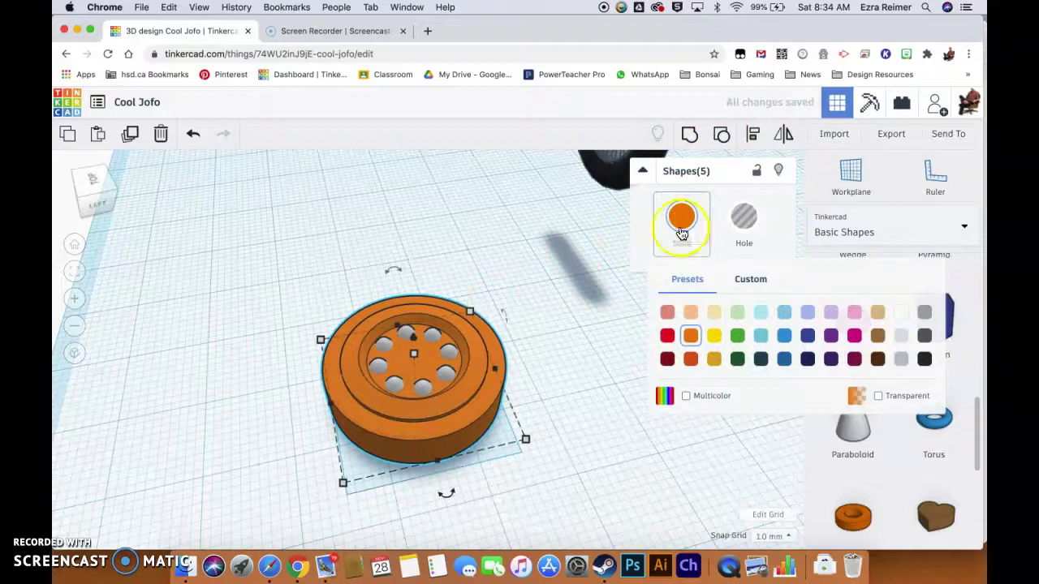
{"action": "left_click", "coordinate": [927, 336]}
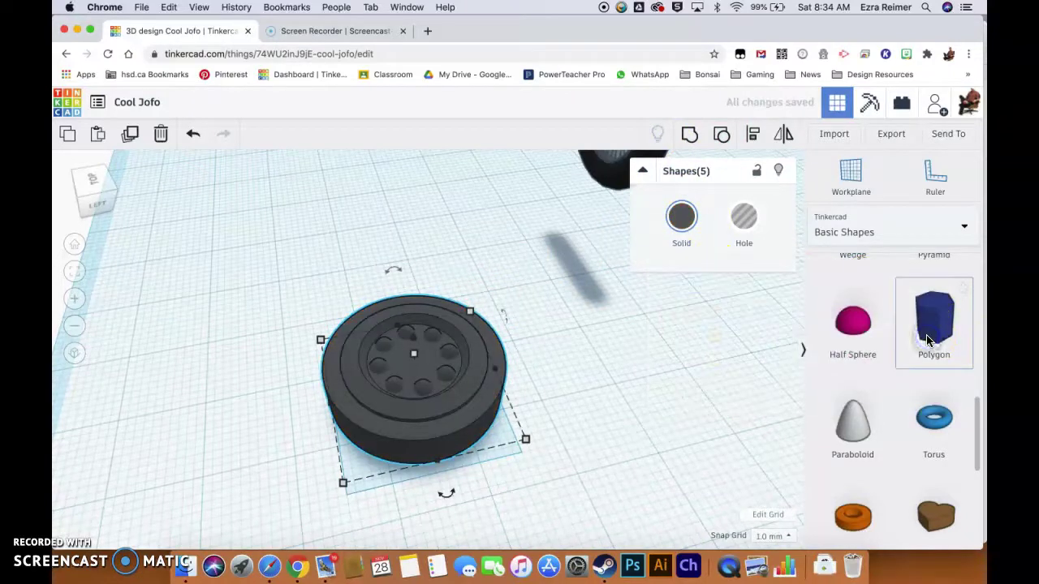
{"action": "left_click", "coordinate": [681, 220]}
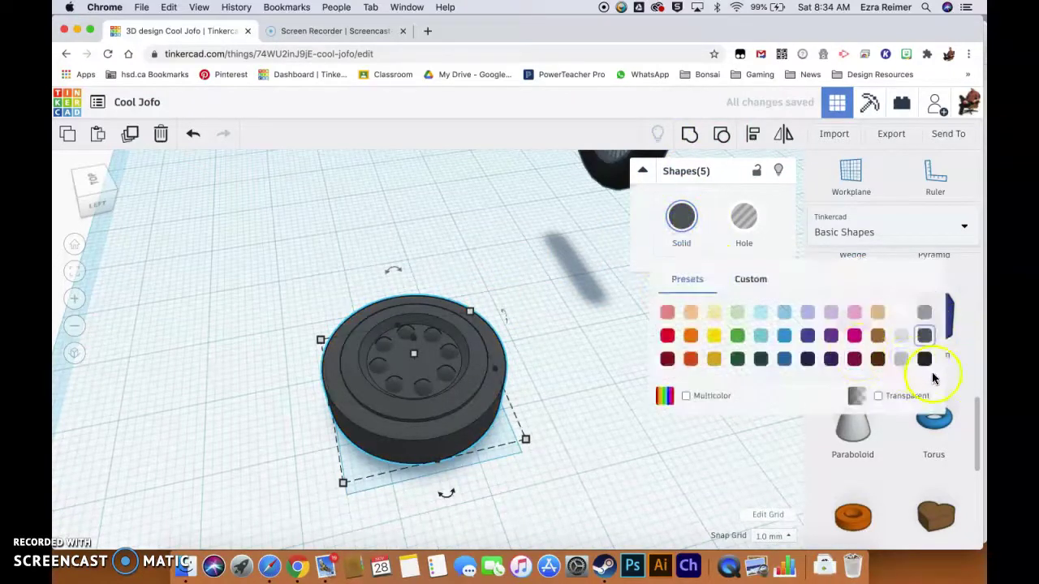
{"action": "left_click", "coordinate": [896, 363]}
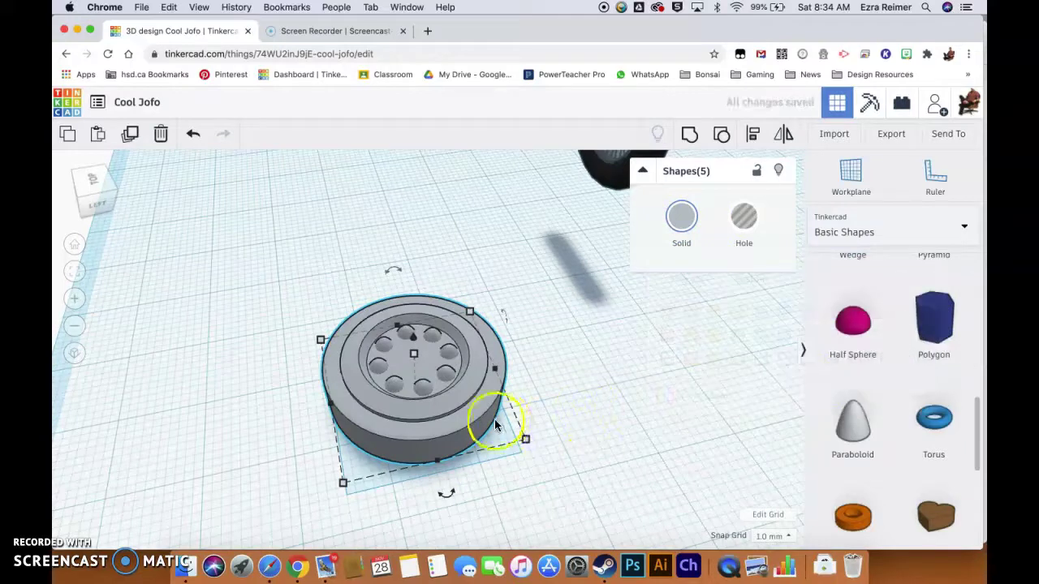
- Group the selected grey wheel parts into one shape, then clear the selection
{"action": "left_click", "coordinate": [688, 136]}
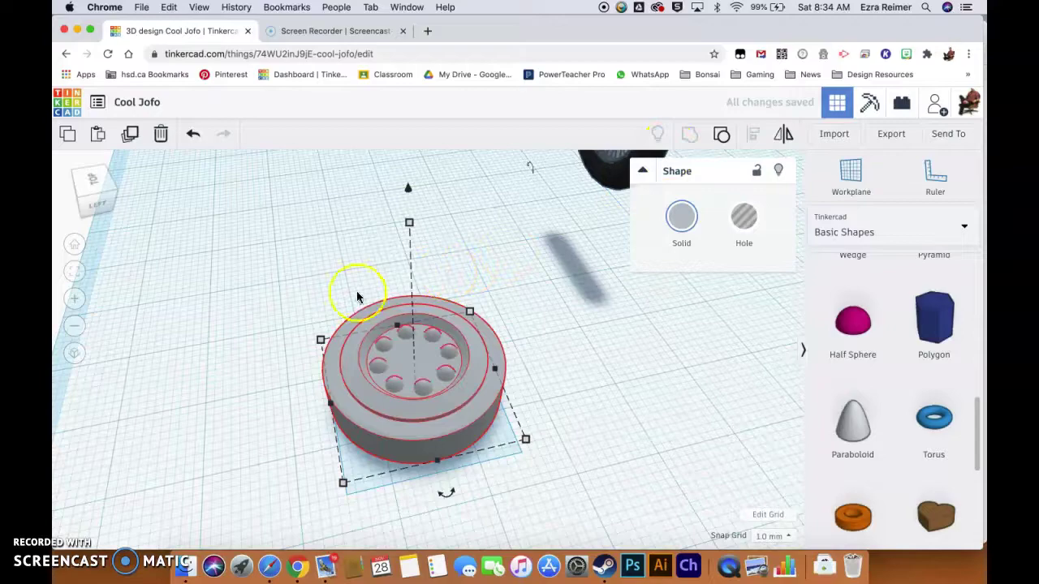
{"action": "right_click_drag", "start_coordinate": [514, 355], "coordinate": [431, 412]}
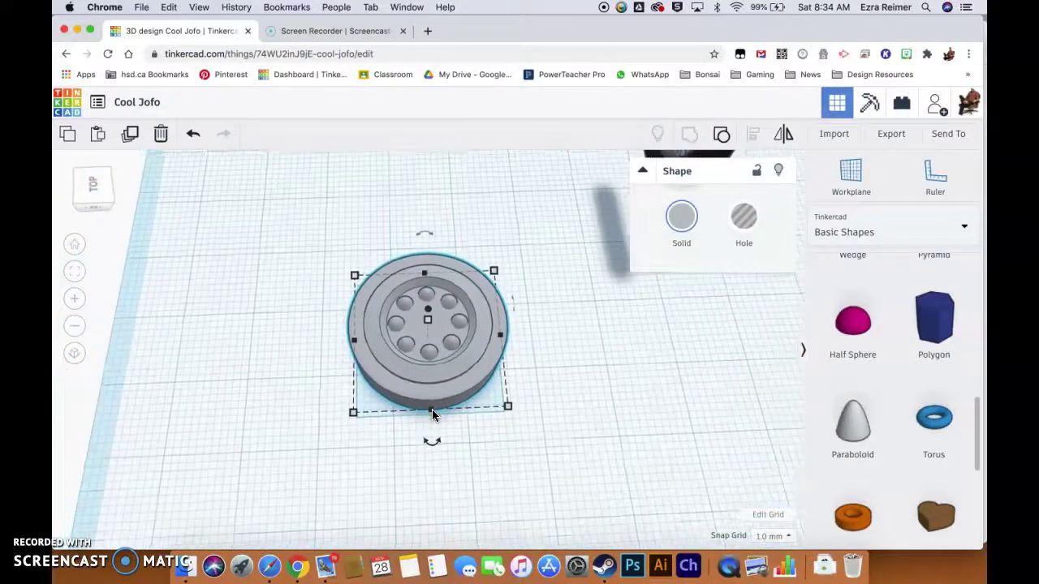
{"action": "left_click", "coordinate": [490, 327]}
{"action": "left_click", "coordinate": [451, 266]}
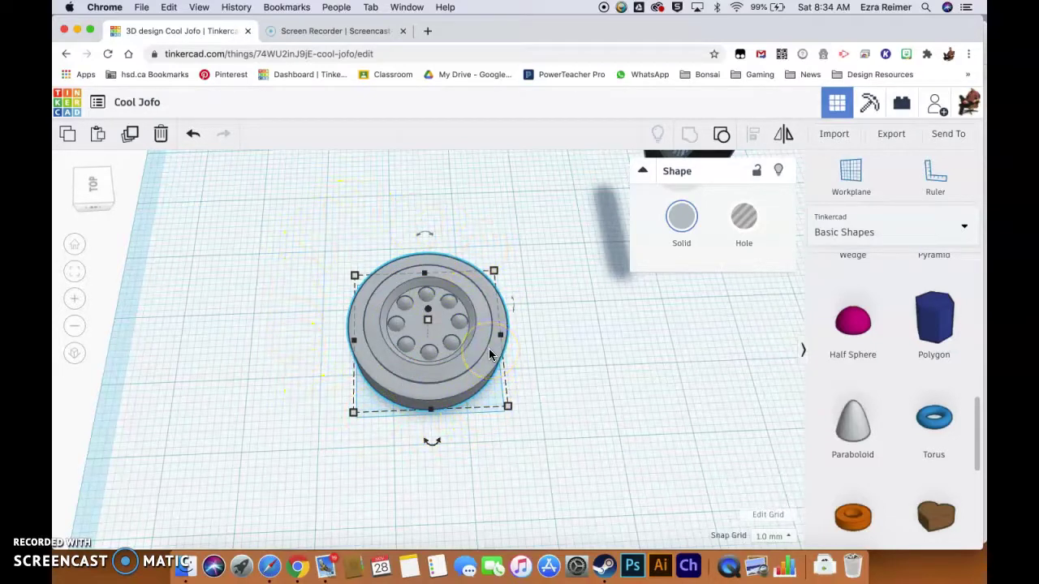
{"action": "left_click", "coordinate": [274, 347]}
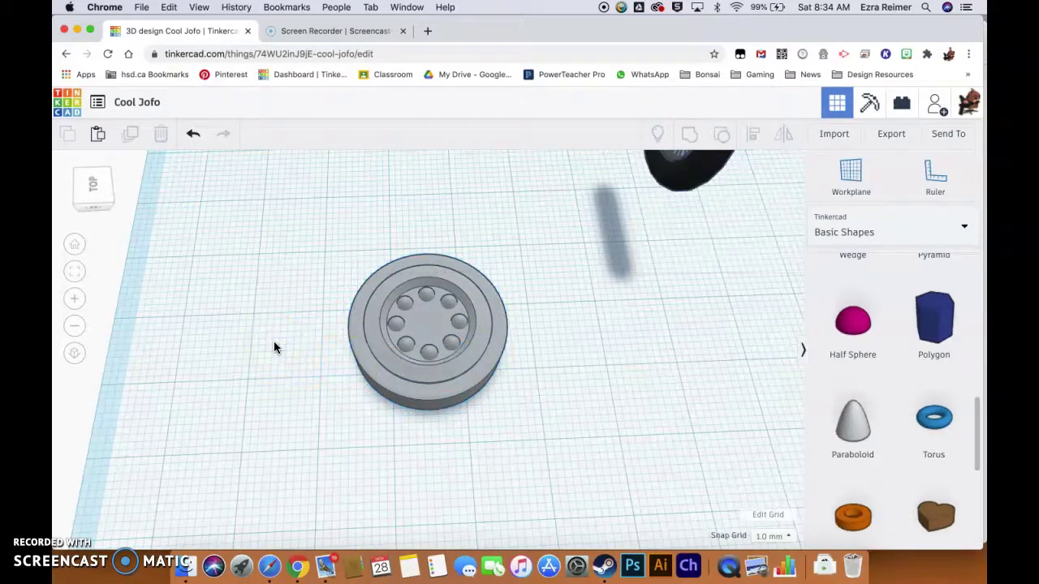
{"action": "right_click_drag", "start_coordinate": [324, 459], "coordinate": [329, 426]}
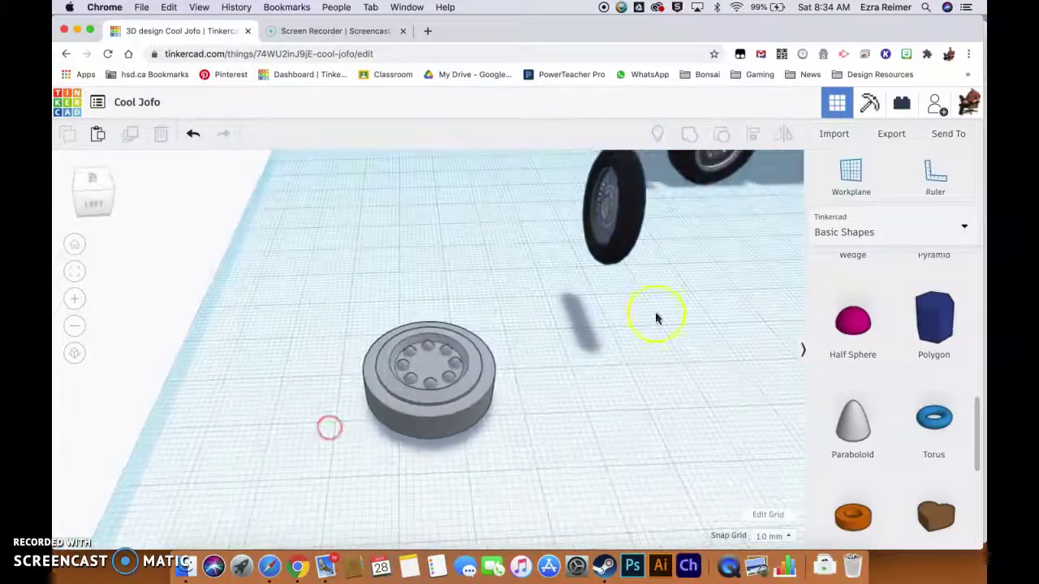
- Place a solid cylinder from the basic shapes on the workplane beside the grey wheel
{"action": "scroll", "coordinate": [869, 320], "scroll_direction": "up", "scroll_amount": 2}
{"action": "scroll", "coordinate": [869, 320], "scroll_direction": "up", "scroll_amount": 6}
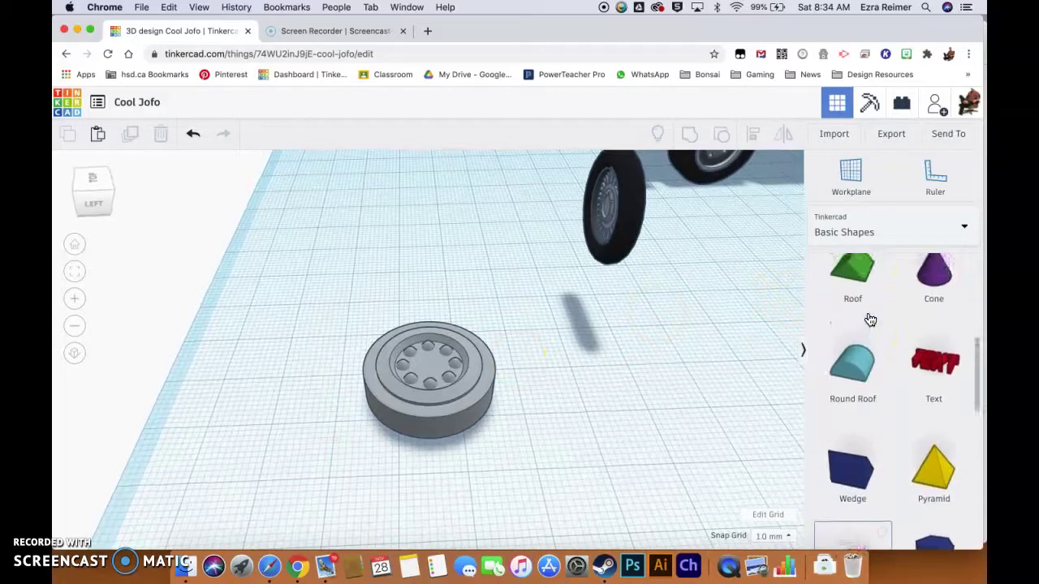
{"action": "scroll", "coordinate": [869, 320], "scroll_direction": "up", "scroll_amount": 1}
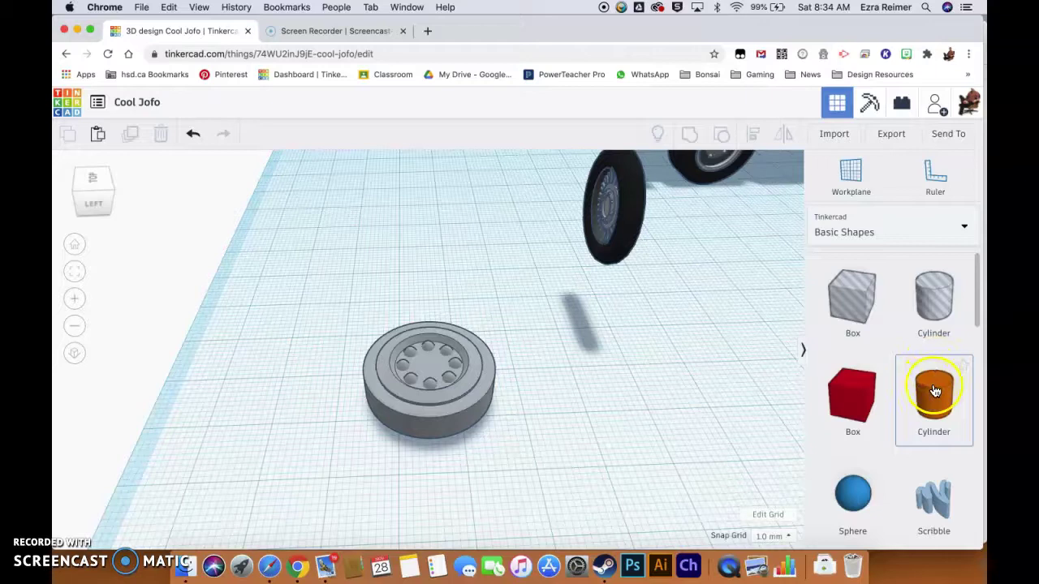
{"action": "left_click_drag", "start_coordinate": [855, 391], "coordinate": [568, 404]}
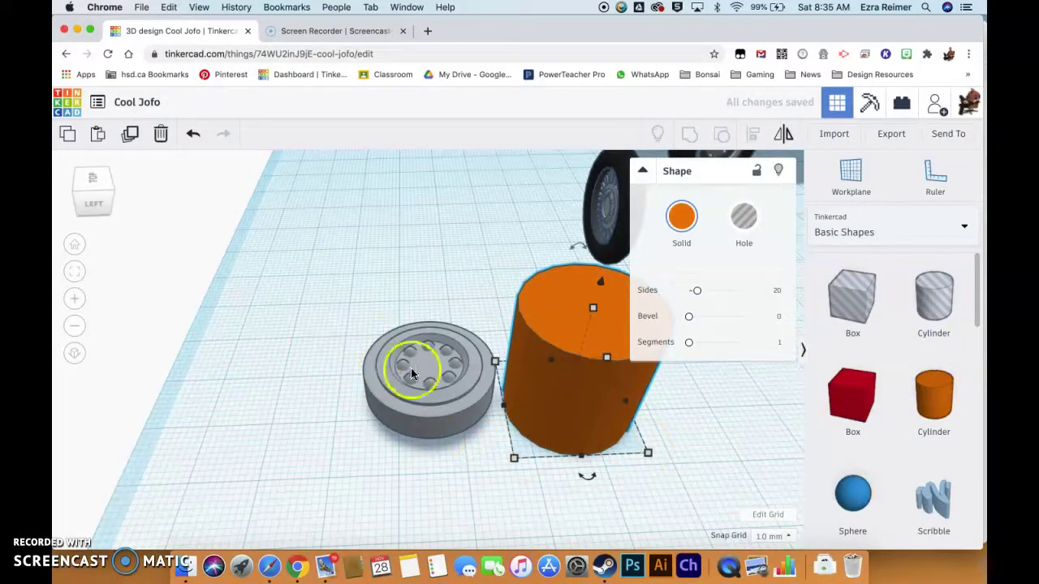
- Enlarge the grey wheel to a 31 × 31 mm footprint
{"action": "left_click", "coordinate": [447, 395]}
{"action": "left_click_drag", "start_coordinate": [363, 444], "coordinate": [276, 514]}
{"action": "scroll", "coordinate": [400, 452], "scroll_direction": "down", "scroll_amount": 5}
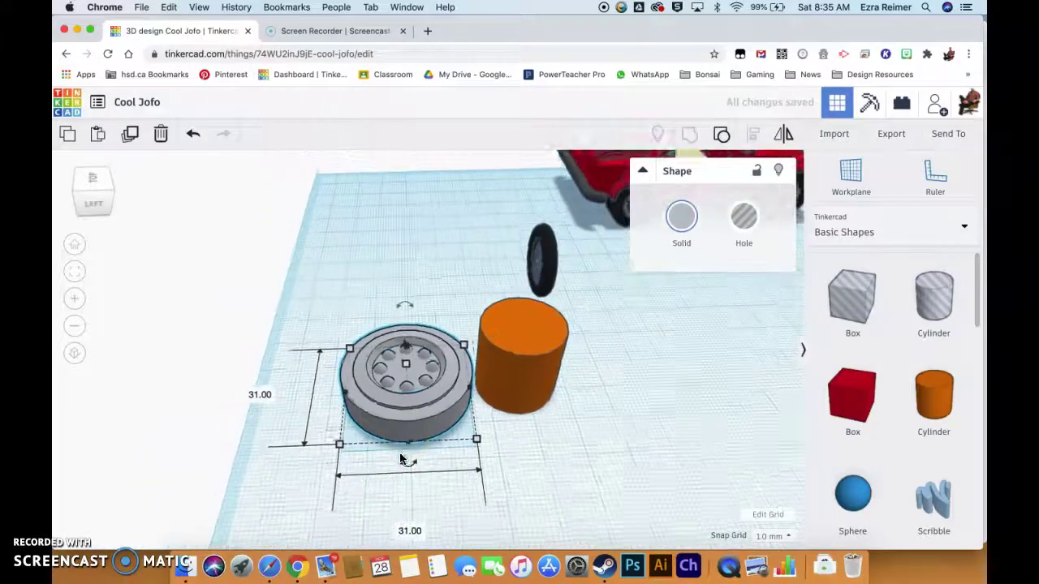
{"action": "scroll", "coordinate": [503, 428], "scroll_direction": "up", "scroll_amount": 2}
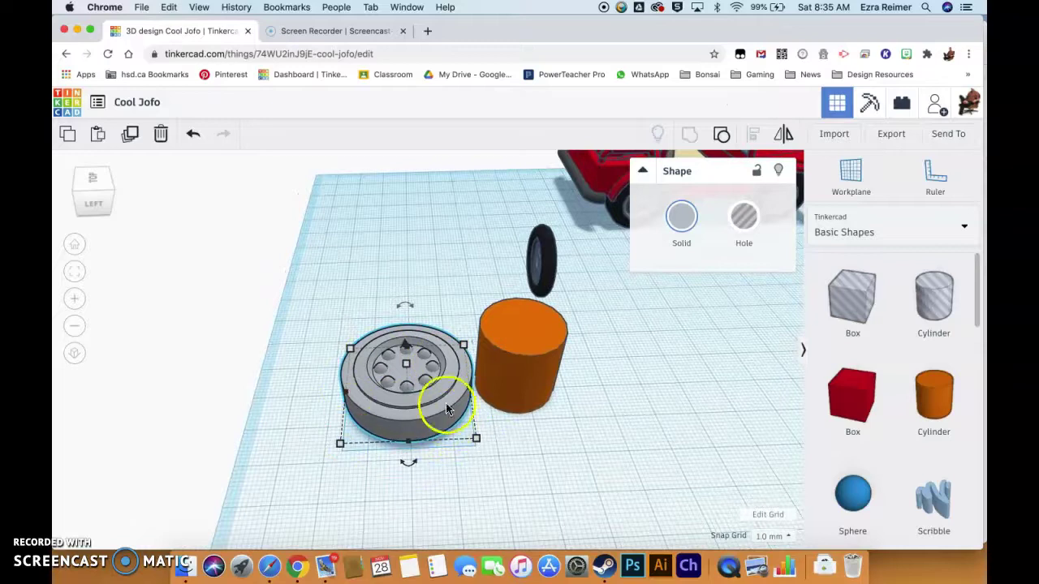
- Resize the orange cylinder into a thin upright rod about 1 mm in diameter beside the wheel
{"action": "left_click", "coordinate": [550, 376]}
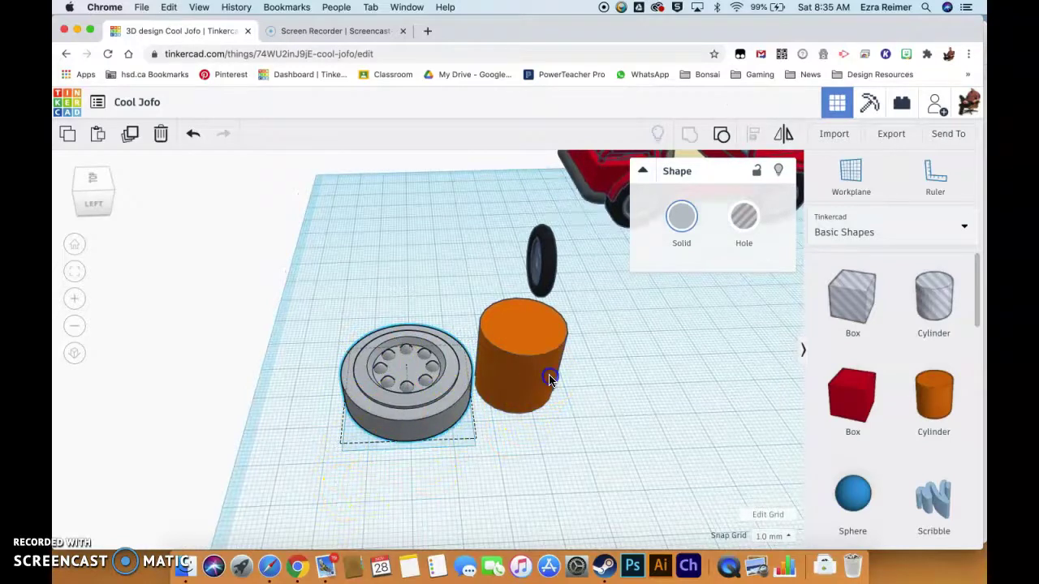
{"action": "left_click_drag", "start_coordinate": [560, 413], "coordinate": [476, 361]}
{"action": "left_click_drag", "start_coordinate": [476, 316], "coordinate": [520, 386]}
{"action": "left_click_drag", "start_coordinate": [525, 348], "coordinate": [531, 308]}
{"action": "mouse_move", "coordinate": [523, 349]}
{"action": "left_mouse_down"}
{"action": "mouse_move", "coordinate": [518, 364]}
{"action": "mouse_move", "coordinate": [531, 343]}
{"action": "left_mouse_up"}
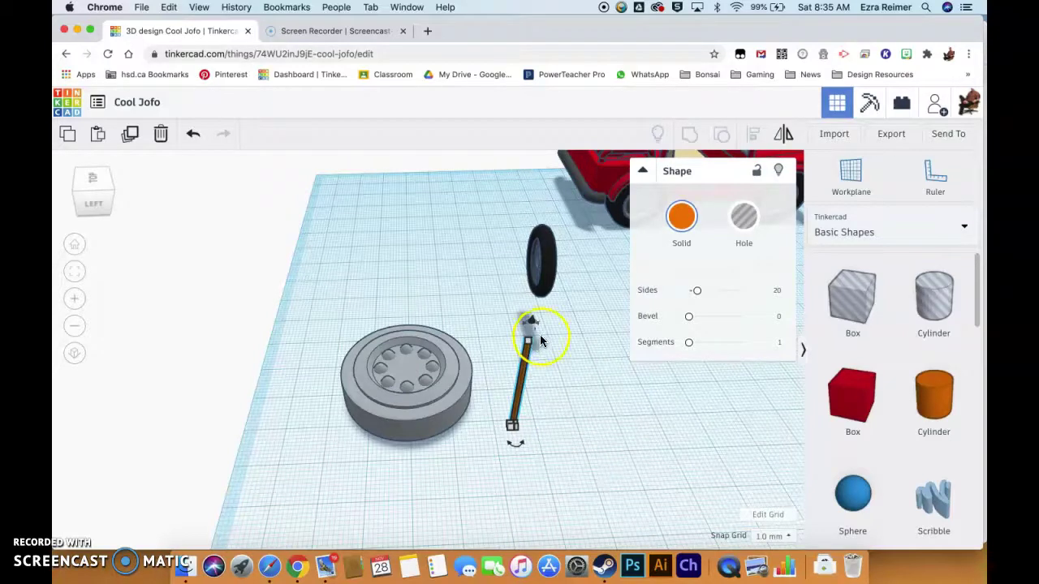
- Rotate the thin rod to lie horizontally and move it against the wheel's outer side wall
{"action": "right_click_drag", "start_coordinate": [487, 360], "coordinate": [726, 343]}
{"action": "mouse_move", "coordinate": [455, 258]}
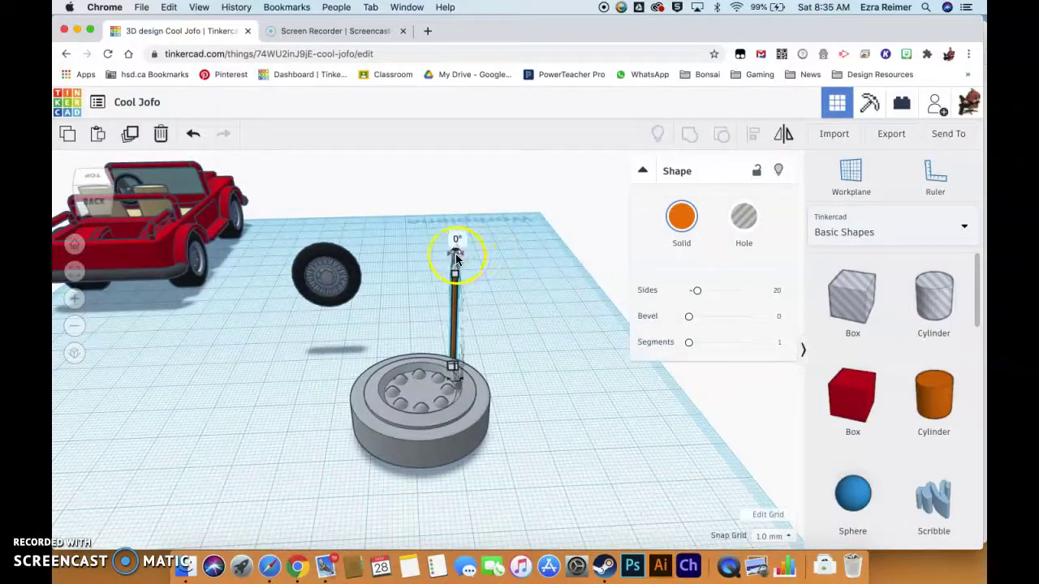
{"action": "left_click_drag", "start_coordinate": [454, 258], "coordinate": [308, 392]}
{"action": "right_click_drag", "start_coordinate": [307, 393], "coordinate": [502, 404]}
{"action": "left_click_drag", "start_coordinate": [438, 460], "coordinate": [412, 445]}
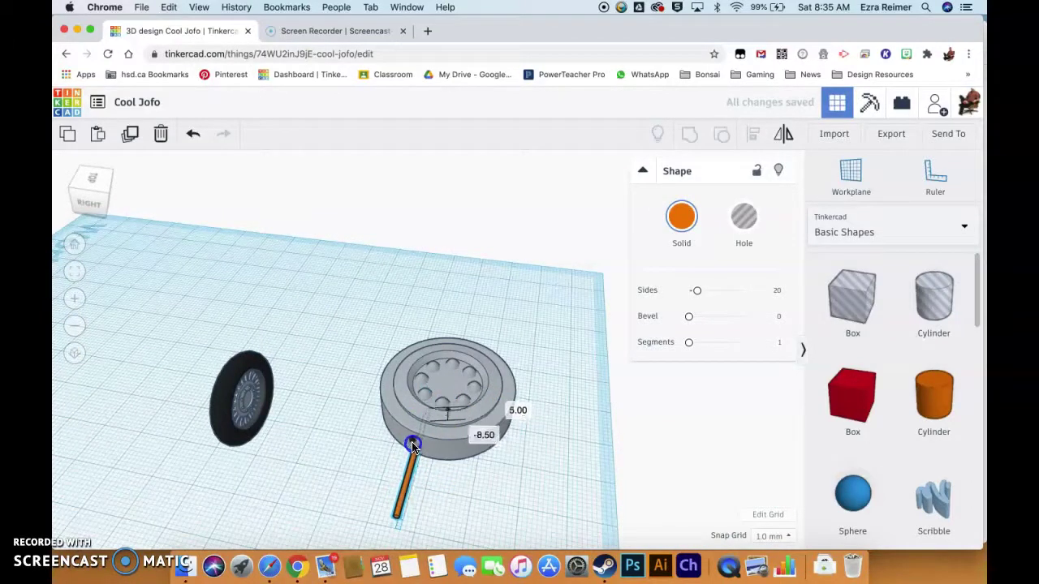
- Reposition the horizontal rod at the wheel's side wall and shorten it to about 10 mm
{"action": "right_click_drag", "start_coordinate": [483, 492], "coordinate": [320, 500]}
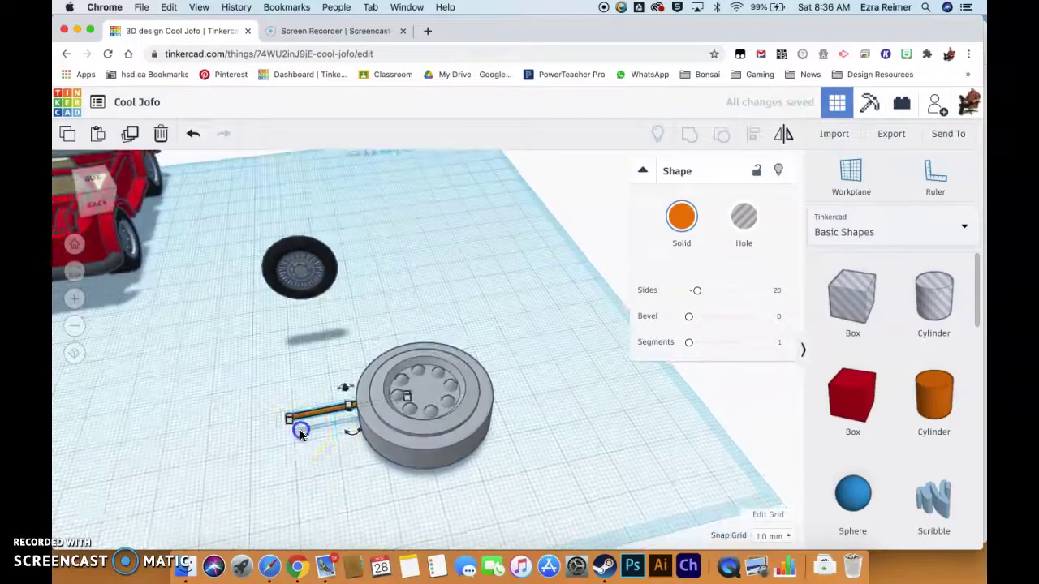
{"action": "left_click", "coordinate": [300, 428]}
{"action": "scroll", "coordinate": [307, 442], "scroll_direction": "up", "scroll_amount": 5}
{"action": "left_click", "coordinate": [236, 465]}
{"action": "key", "text": "f"}
{"action": "right_click_drag", "start_coordinate": [232, 473], "coordinate": [431, 457]}
{"action": "left_click_drag", "start_coordinate": [431, 457], "coordinate": [486, 454]}
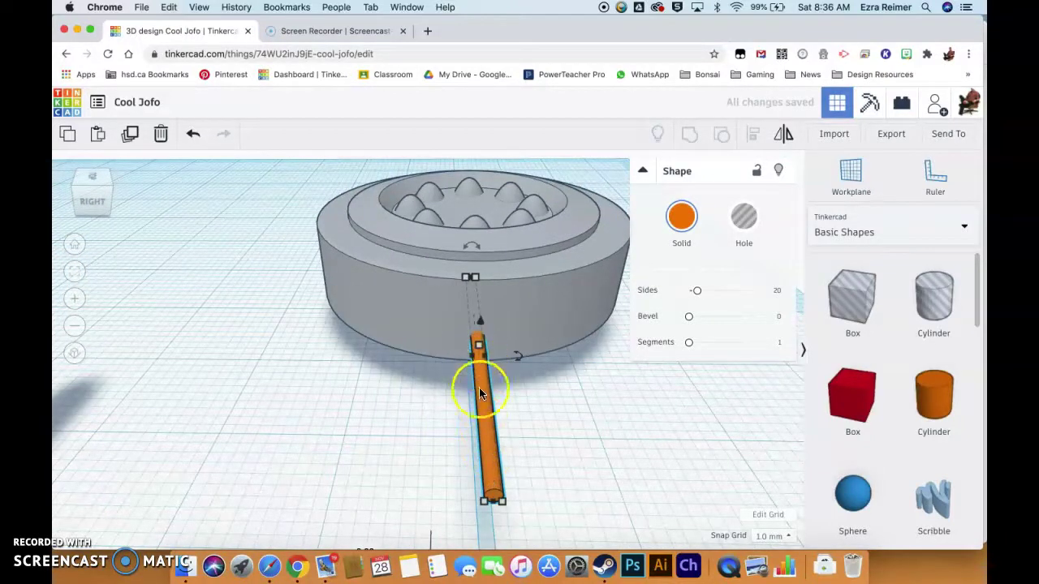
{"action": "left_click_drag", "start_coordinate": [492, 500], "coordinate": [485, 394]}
{"action": "left_click", "coordinate": [550, 403]}
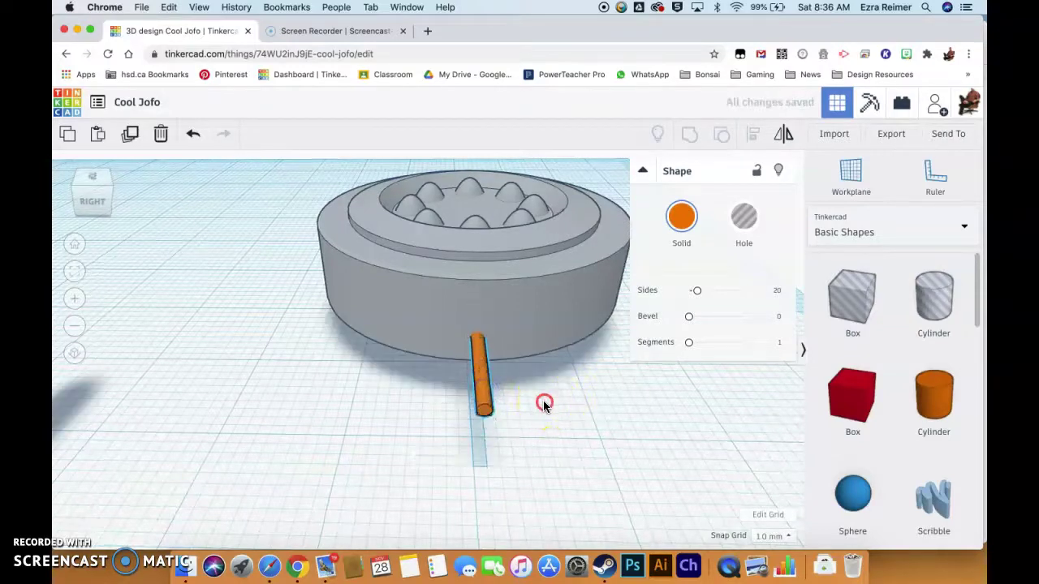
- Raise the shortened rod slightly above the workplane where it meets the wheel's side wall
{"action": "right_click_drag", "start_coordinate": [550, 403], "coordinate": [401, 451]}
{"action": "left_click", "coordinate": [400, 450]}
{"action": "scroll", "coordinate": [401, 453], "scroll_direction": "down", "scroll_amount": 5}
{"action": "scroll", "coordinate": [400, 453], "scroll_direction": "up", "scroll_amount": 4}
{"action": "scroll", "coordinate": [400, 452], "scroll_direction": "down", "scroll_amount": 3}
{"action": "scroll", "coordinate": [400, 451], "scroll_direction": "up", "scroll_amount": 4}
{"action": "right_click_drag", "start_coordinate": [400, 455], "coordinate": [519, 402]}
{"action": "left_click", "coordinate": [484, 360]}
{"action": "mouse_move", "coordinate": [482, 359]}
{"action": "left_mouse_down"}
{"action": "mouse_move", "coordinate": [482, 339]}
{"action": "mouse_move", "coordinate": [481, 349]}
{"action": "left_mouse_up"}
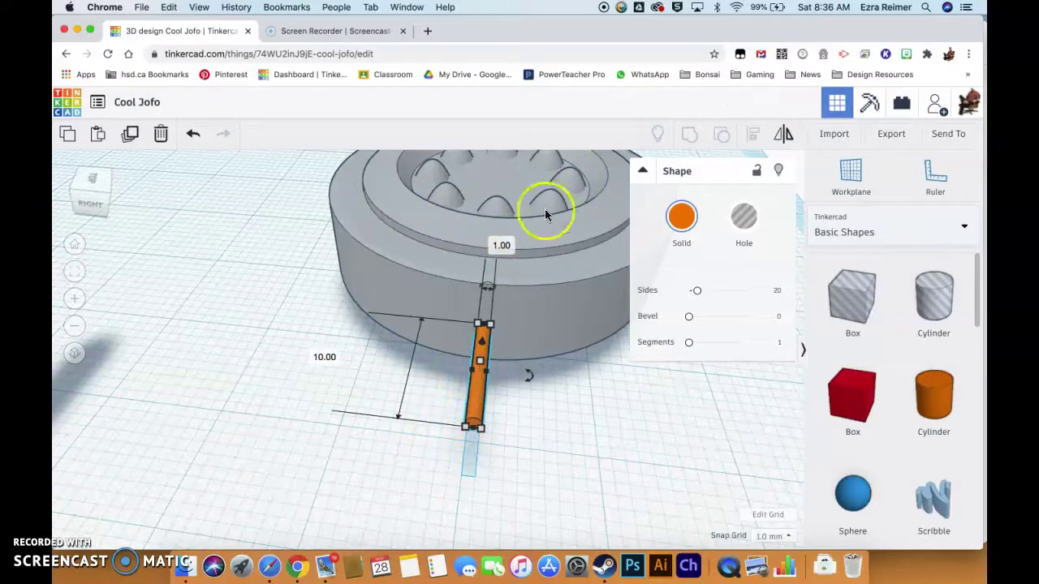
- Rotate the rod slightly in the horizontal plane and shift it sideways along the wheel's wall
{"action": "mouse_move", "coordinate": [531, 376]}
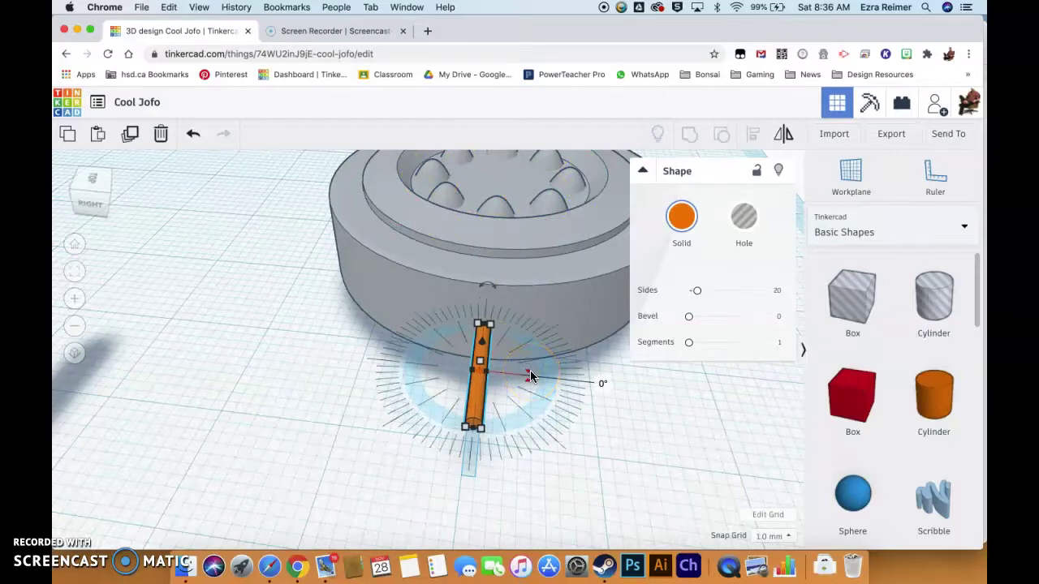
{"action": "mouse_move", "coordinate": [530, 370]}
{"action": "right_mouse_down"}
{"action": "mouse_move", "coordinate": [524, 335]}
{"action": "mouse_move", "coordinate": [516, 355]}
{"action": "right_mouse_up"}
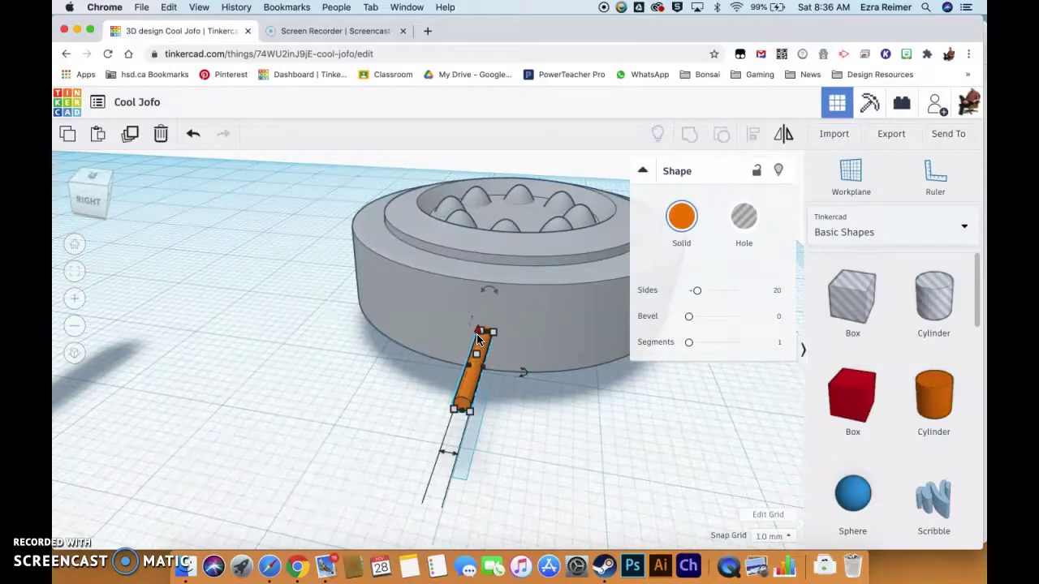
{"action": "mouse_move", "coordinate": [526, 381]}
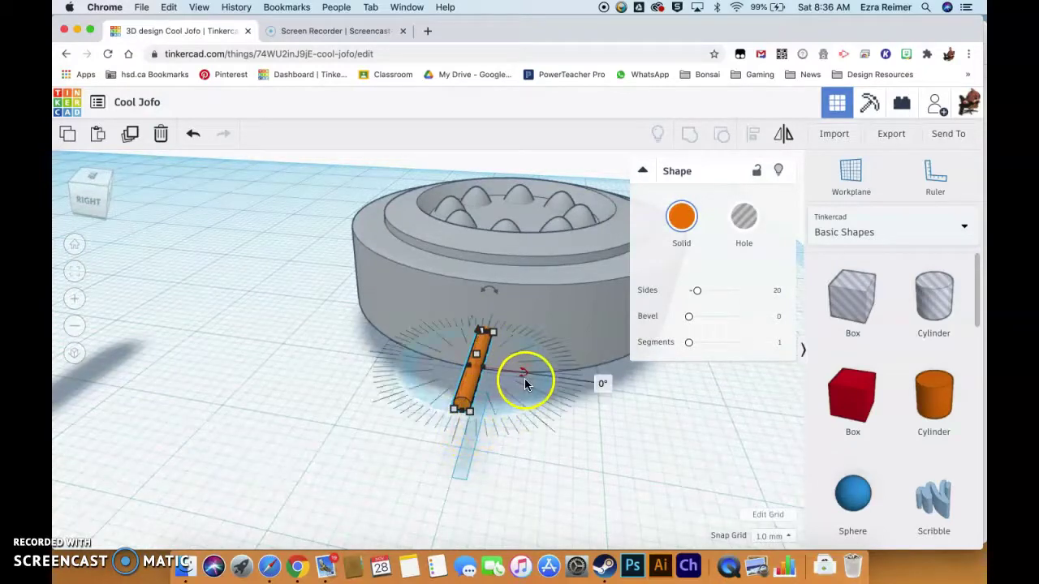
{"action": "left_click_drag", "start_coordinate": [522, 382], "coordinate": [573, 376]}
{"action": "right_click_drag", "start_coordinate": [471, 464], "coordinate": [505, 506]}
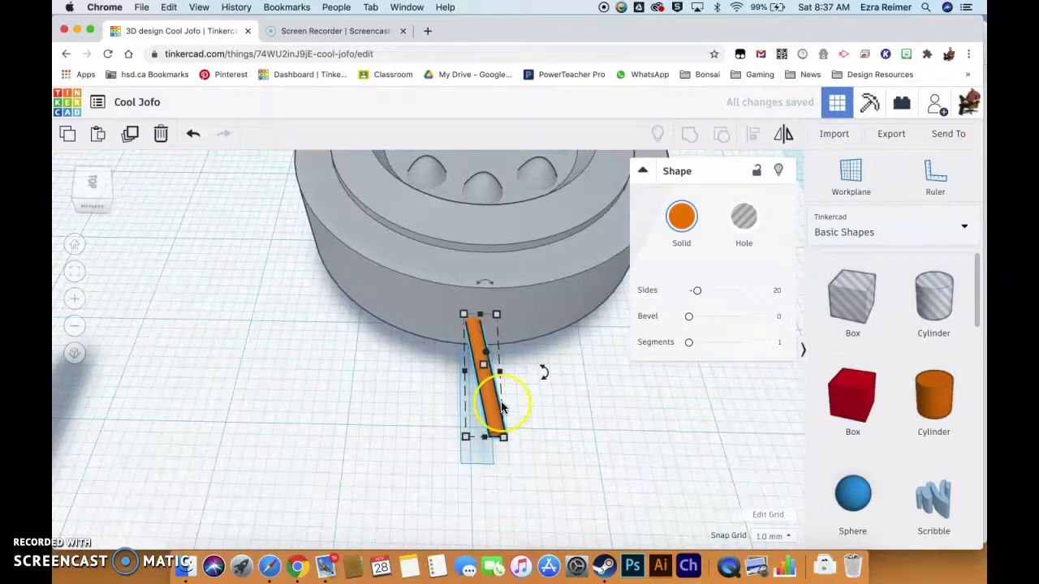
{"action": "left_click_drag", "start_coordinate": [488, 403], "coordinate": [433, 398]}
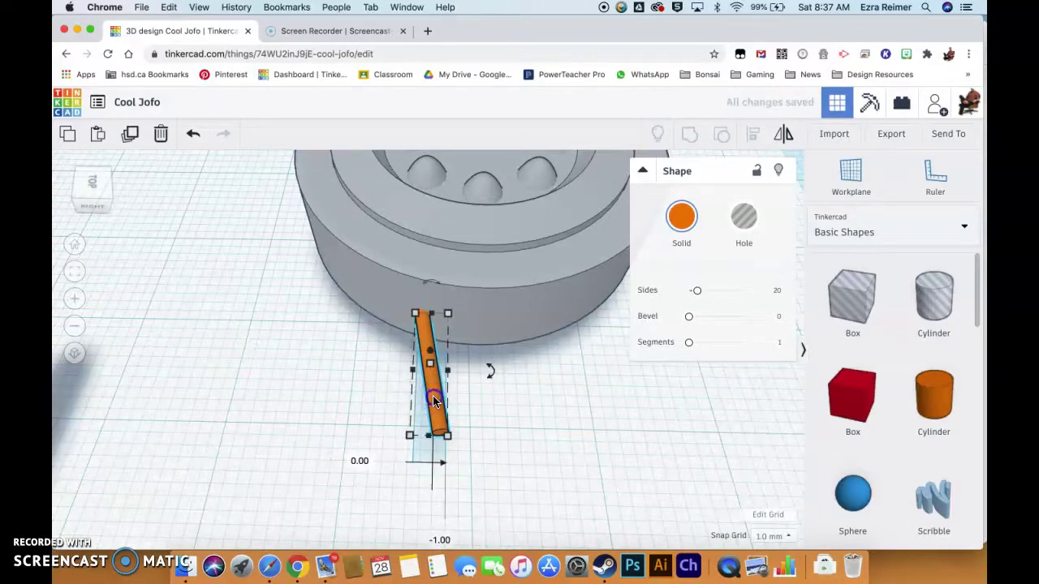
- Duplicate the angled rod beside the original and mirror the copy sideways so the two form a V
{"action": "left_click_drag", "start_coordinate": [435, 400], "coordinate": [520, 379], "text": "alt"}
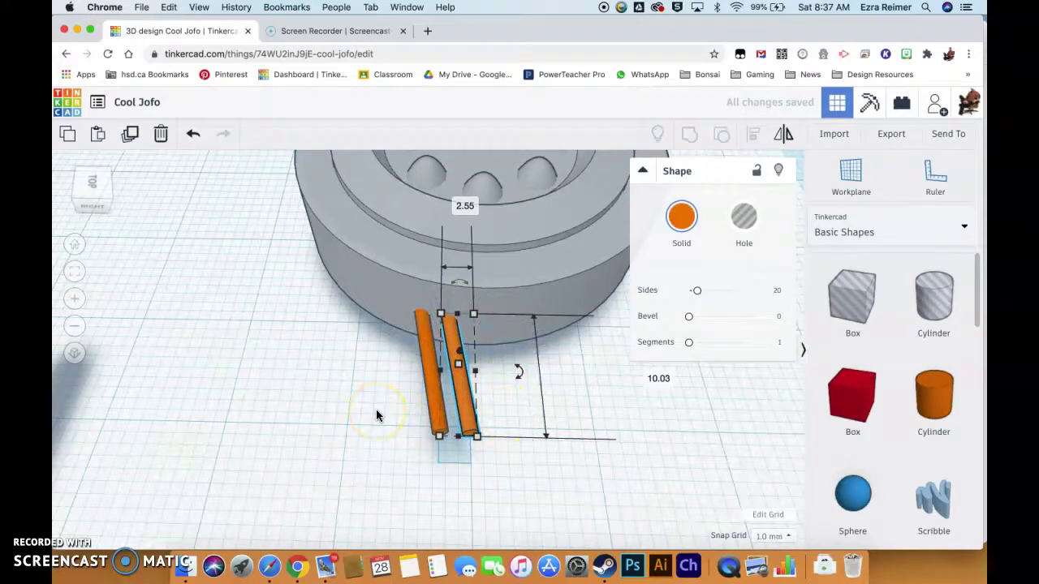
{"action": "left_click", "coordinate": [785, 136]}
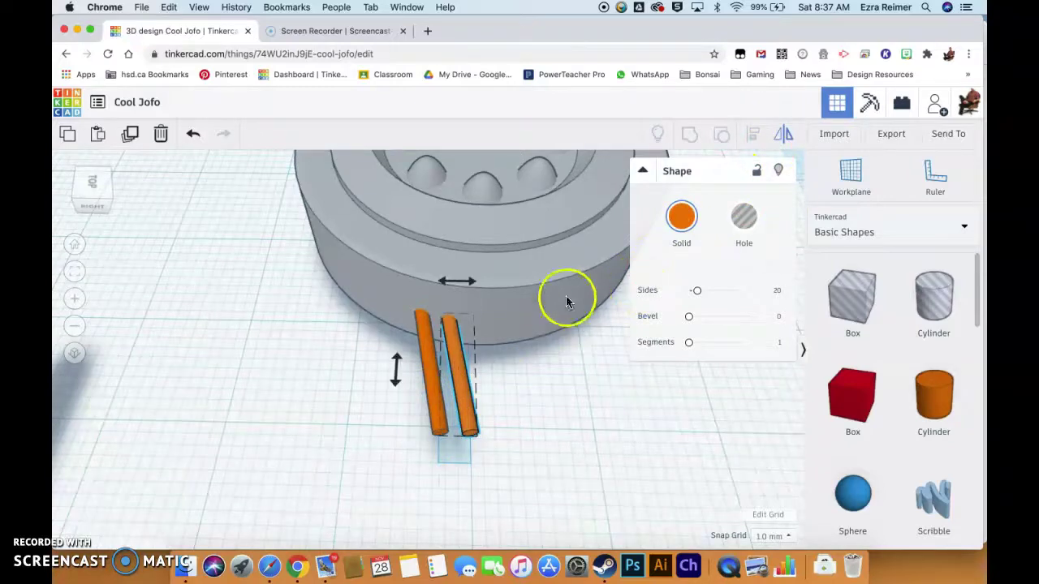
{"action": "left_click", "coordinate": [453, 284]}
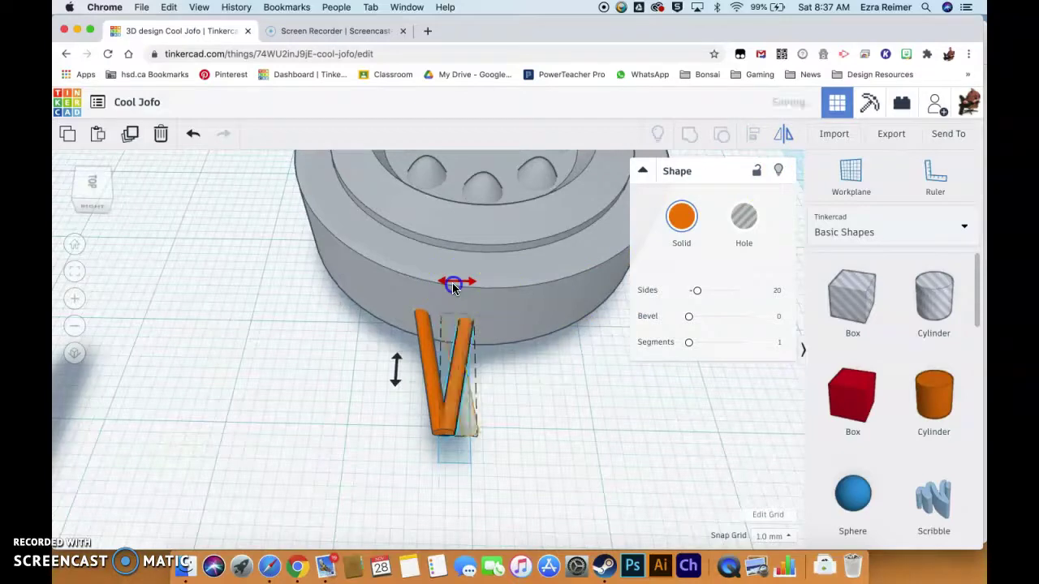
{"action": "left_click", "coordinate": [548, 455]}
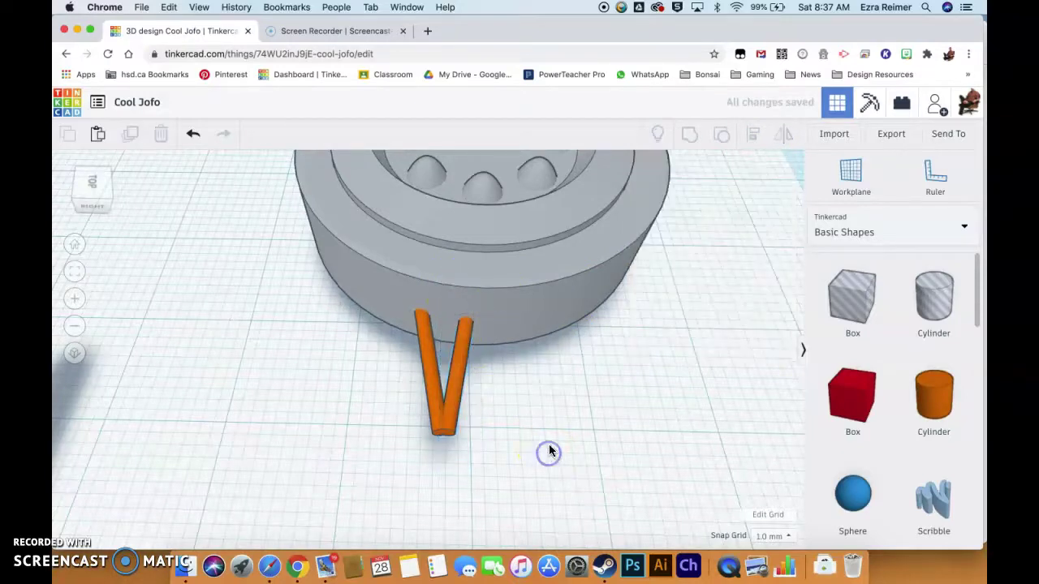
- Select the mirrored rod of the V and set the snap grid to 0.1 mm
{"action": "left_click", "coordinate": [455, 370]}
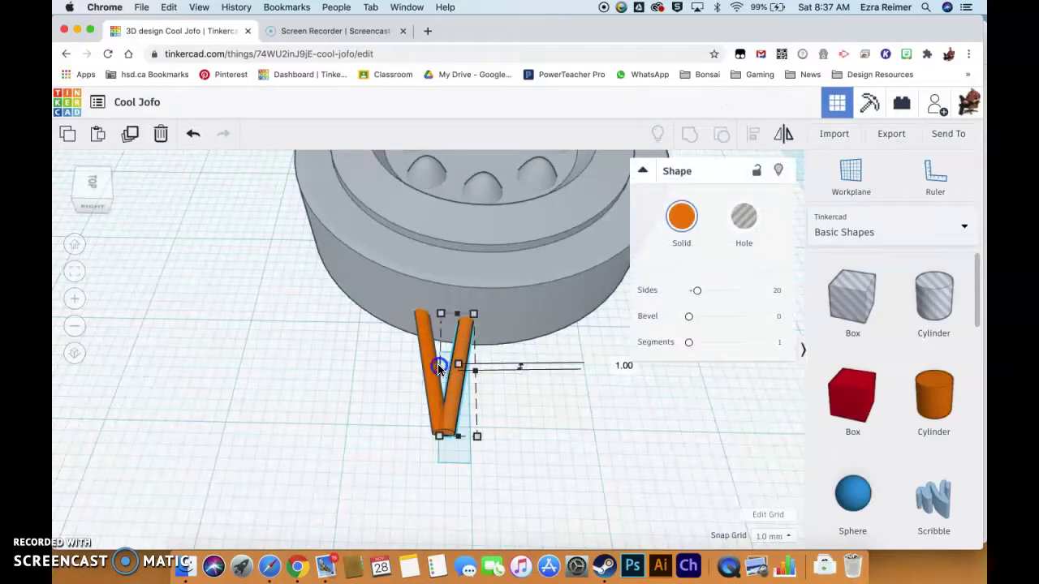
{"action": "left_click_drag", "start_coordinate": [460, 341], "coordinate": [463, 347]}
{"action": "left_click", "coordinate": [437, 434]}
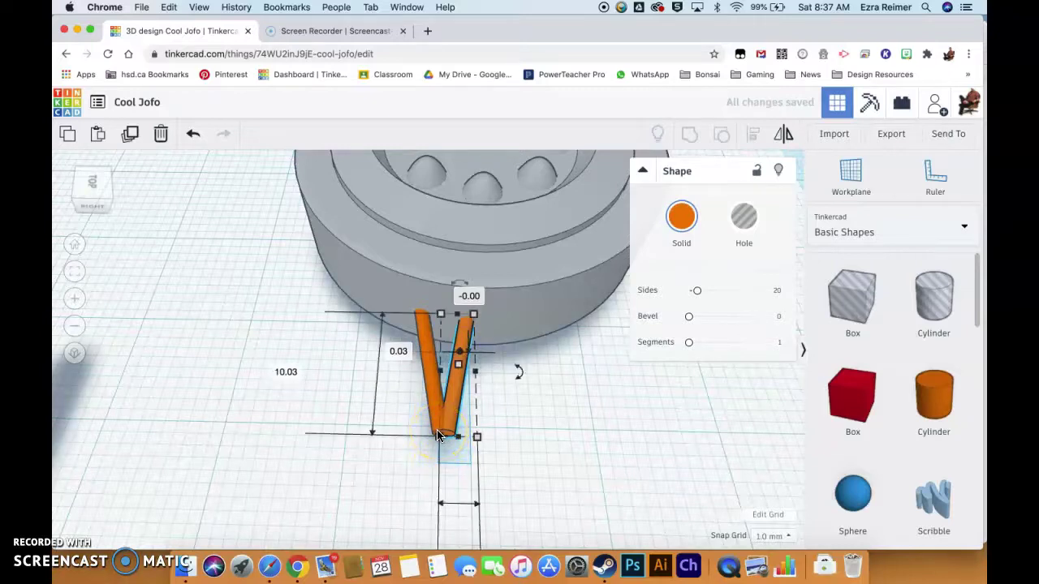
{"action": "scroll", "coordinate": [438, 434], "scroll_direction": "down", "scroll_amount": 4}
{"action": "right_click_drag", "start_coordinate": [437, 430], "coordinate": [451, 406]}
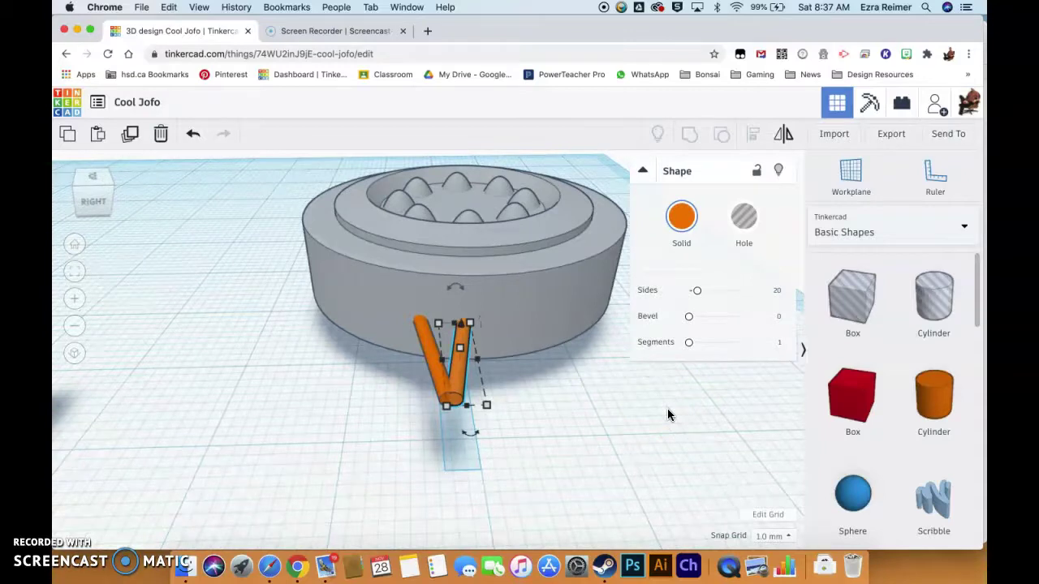
{"action": "right_click_drag", "start_coordinate": [667, 408], "coordinate": [665, 427]}
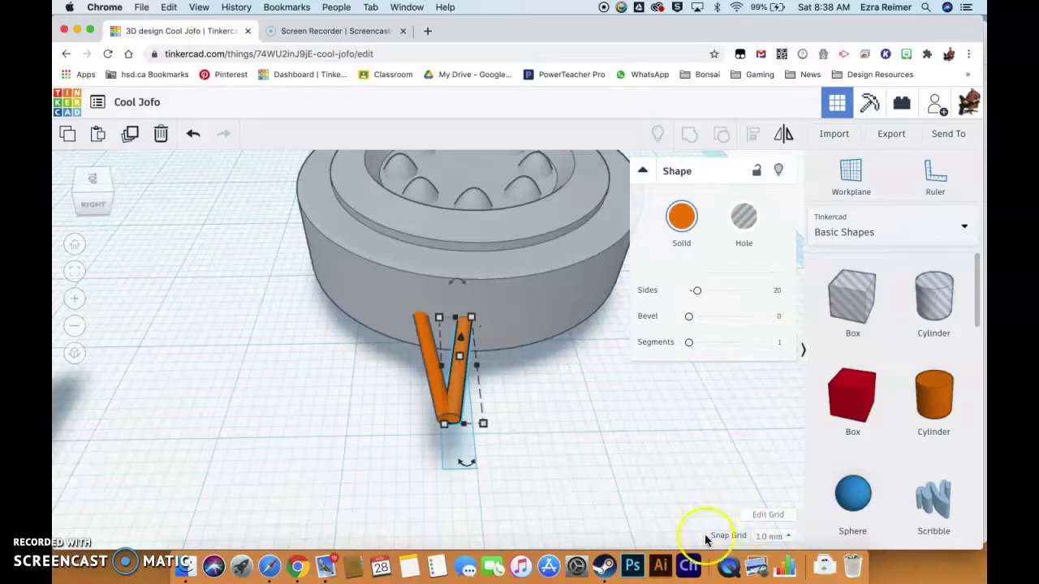
{"action": "left_click", "coordinate": [764, 537]}
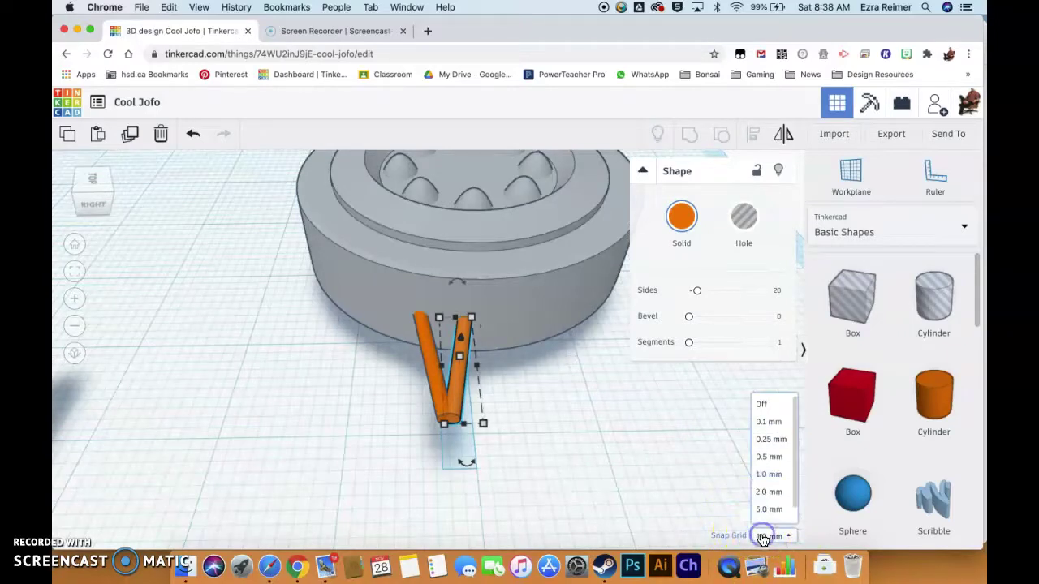
{"action": "left_click", "coordinate": [778, 431]}
- Nudge the mirrored rod sideways in 0.1 mm increments so its outer end overlaps the original rod's end at the tip
{"action": "key", "text": "Left"}
{"action": "key", "text": "Left"}
{"action": "key", "text": "Left"}
{"action": "key", "text": "Left"}
{"action": "key", "text": "Left"}
{"action": "key", "text": "Left"}
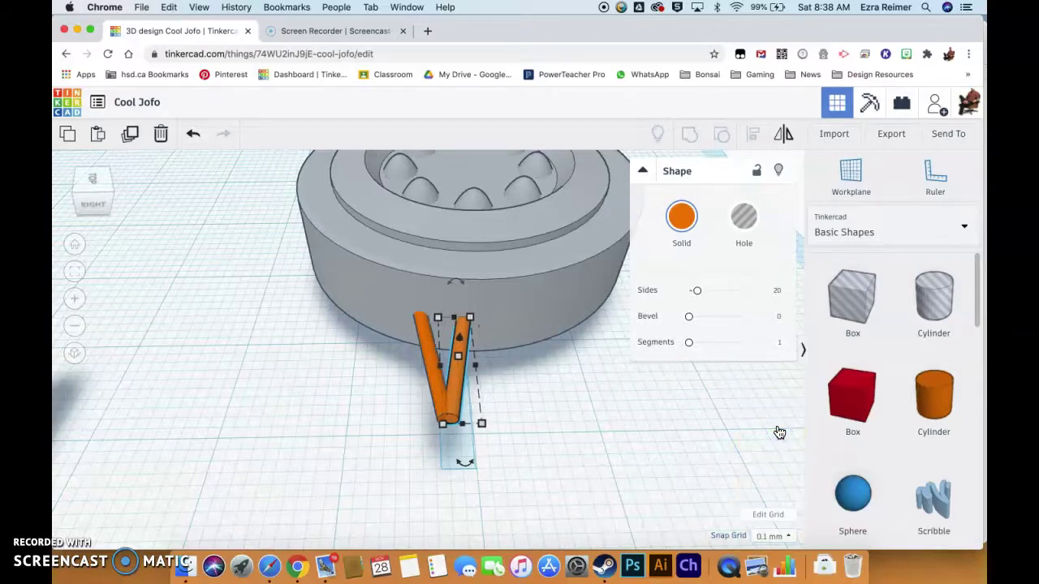
{"action": "key", "text": "Right"}
{"action": "key", "text": "Right"}
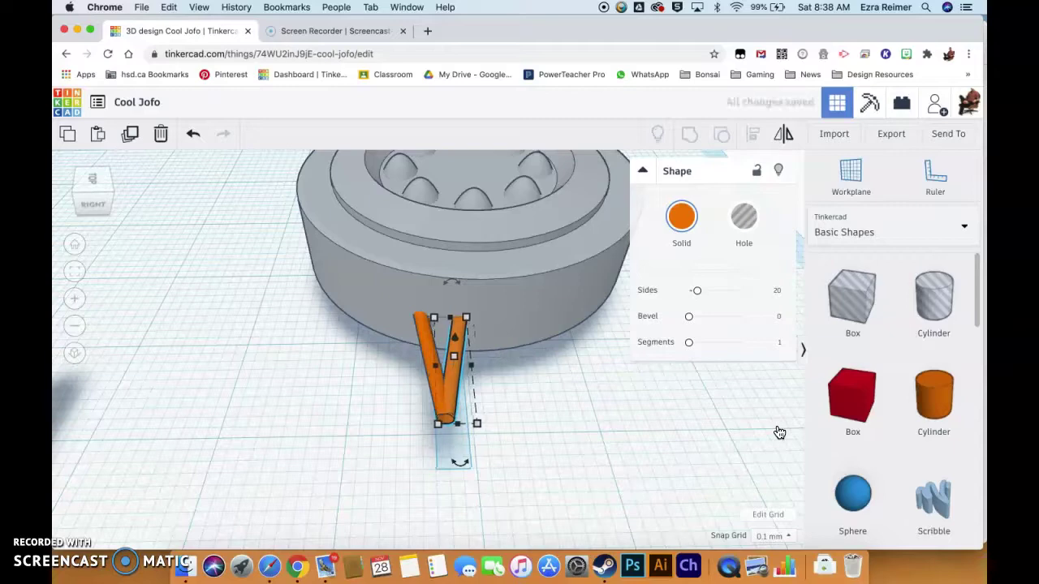
- Set the snap grid back to 1.0 mm
{"action": "mouse_move", "coordinate": [560, 443]}
{"action": "right_mouse_down"}
{"action": "mouse_move", "coordinate": [596, 394]}
{"action": "mouse_move", "coordinate": [642, 399]}
{"action": "mouse_move", "coordinate": [536, 464]}
{"action": "mouse_move", "coordinate": [574, 457]}
{"action": "right_mouse_up"}
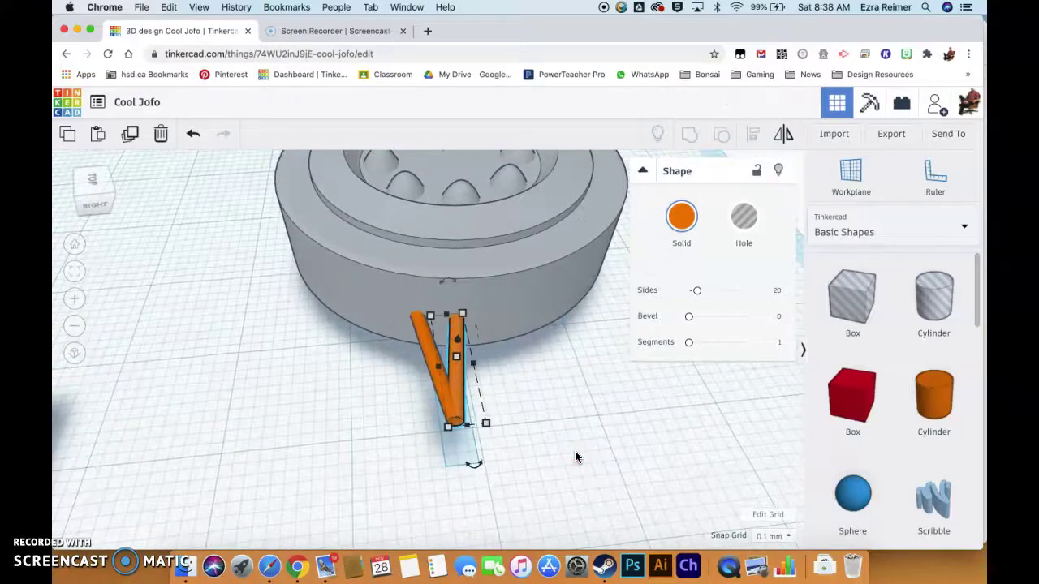
{"action": "right_click_drag", "start_coordinate": [740, 455], "coordinate": [740, 454]}
{"action": "left_click", "coordinate": [774, 535]}
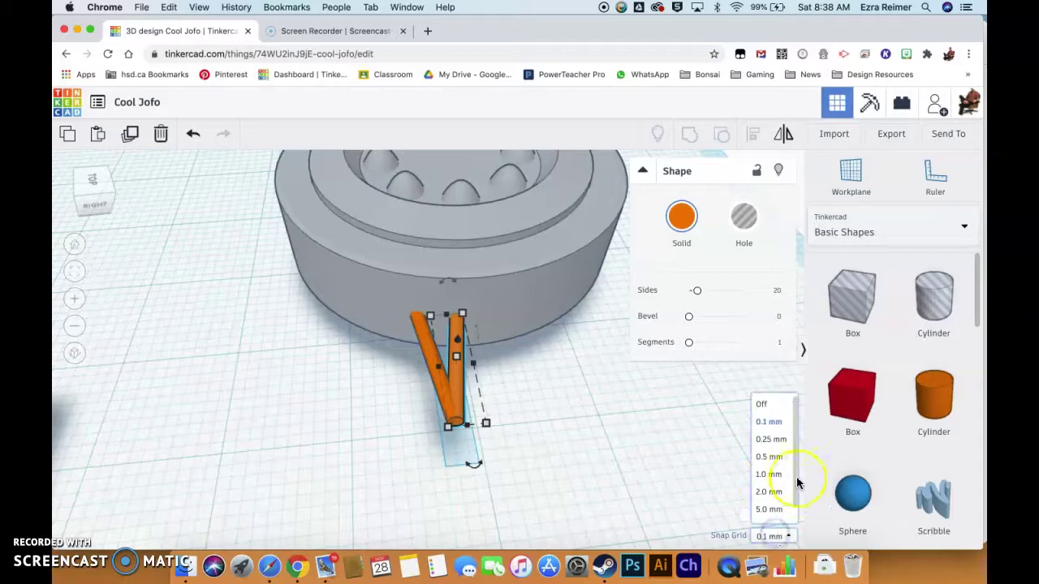
{"action": "left_click", "coordinate": [768, 479]}
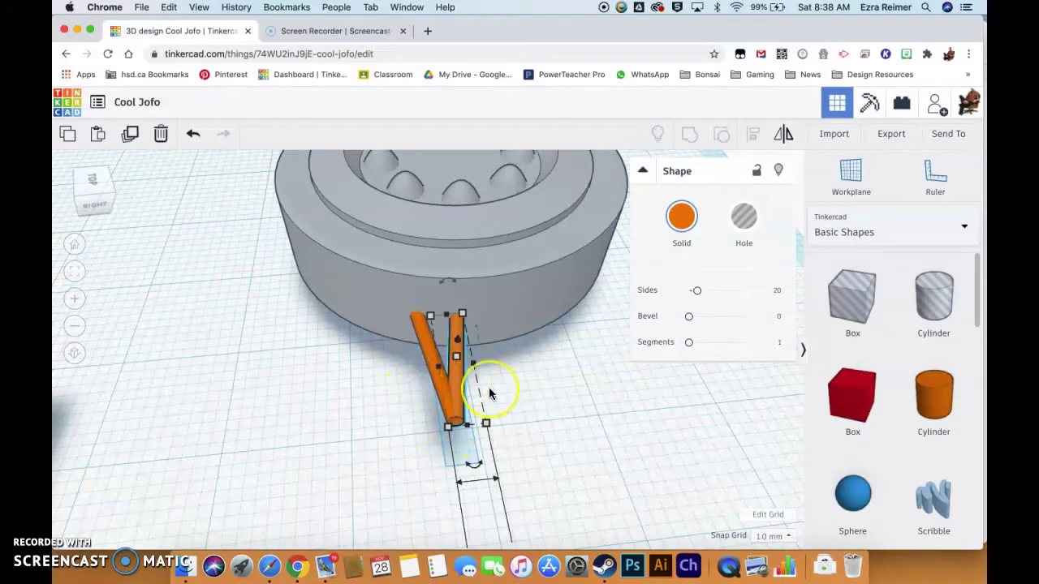
- Group the two orange rods of the V into one shape
{"action": "left_click", "coordinate": [512, 361]}
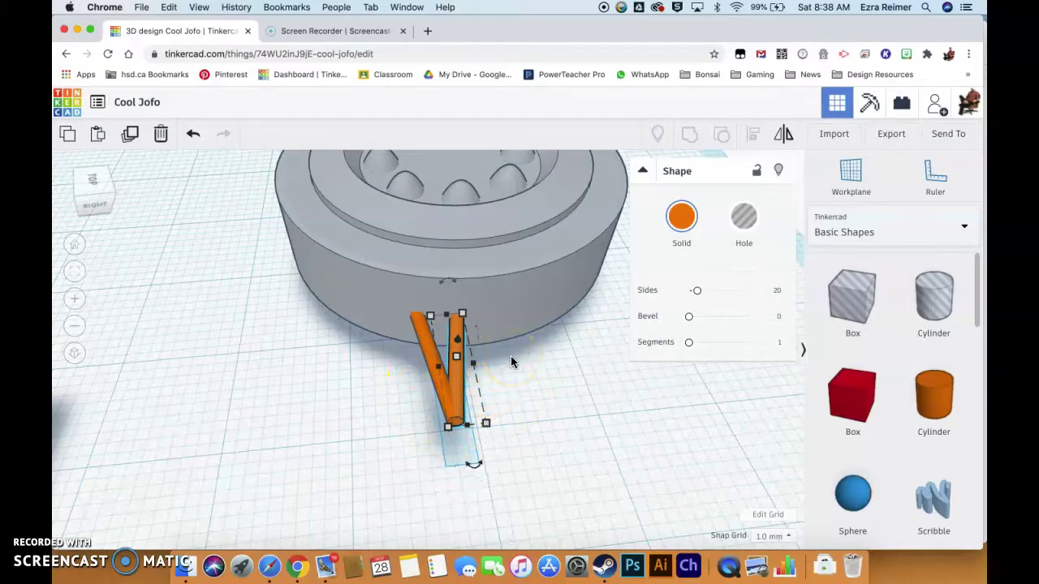
{"action": "left_click", "coordinate": [505, 367]}
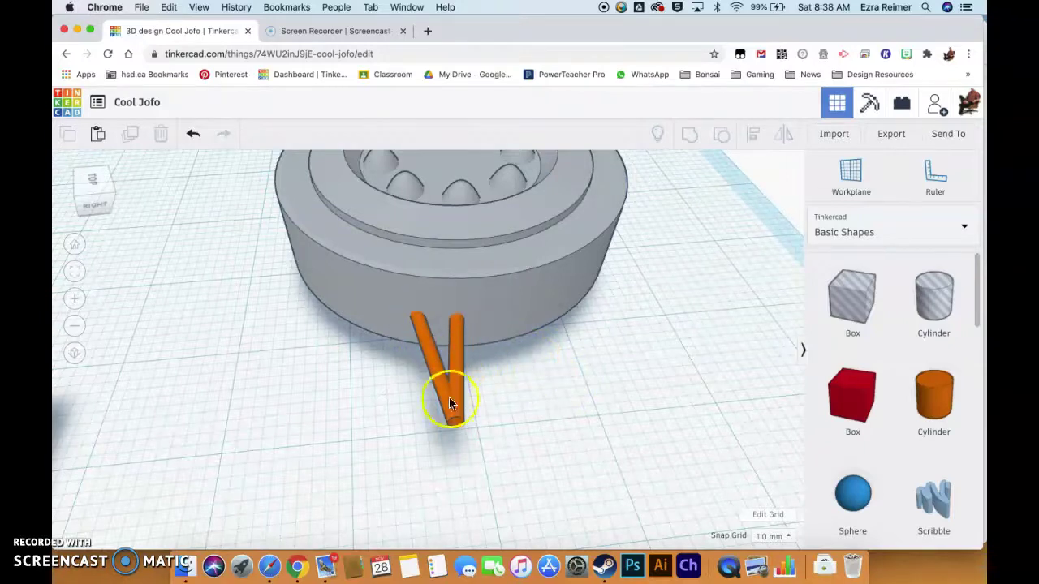
{"action": "left_click_drag", "start_coordinate": [494, 398], "coordinate": [423, 442]}
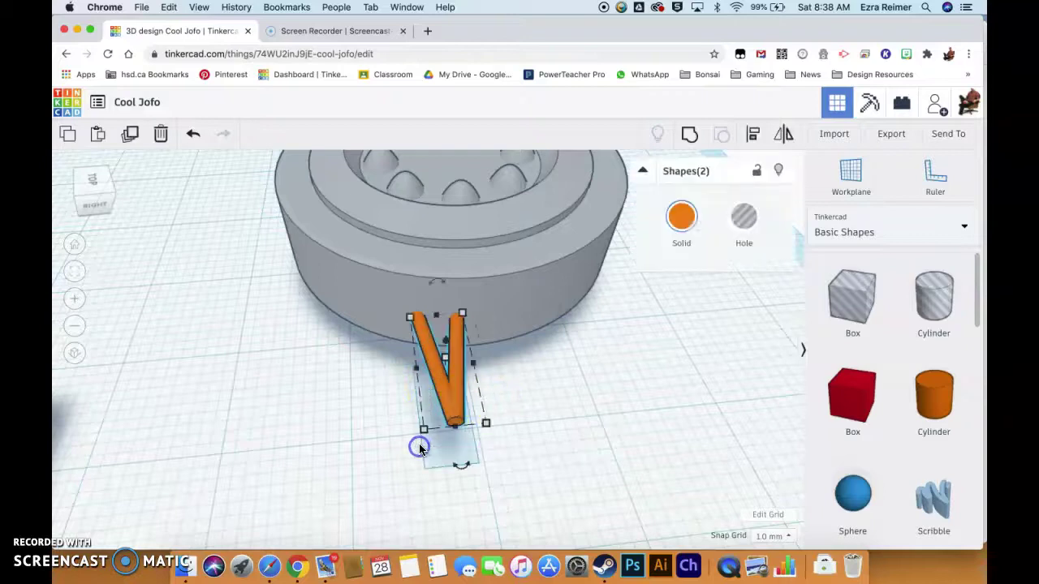
{"action": "left_click", "coordinate": [688, 148]}
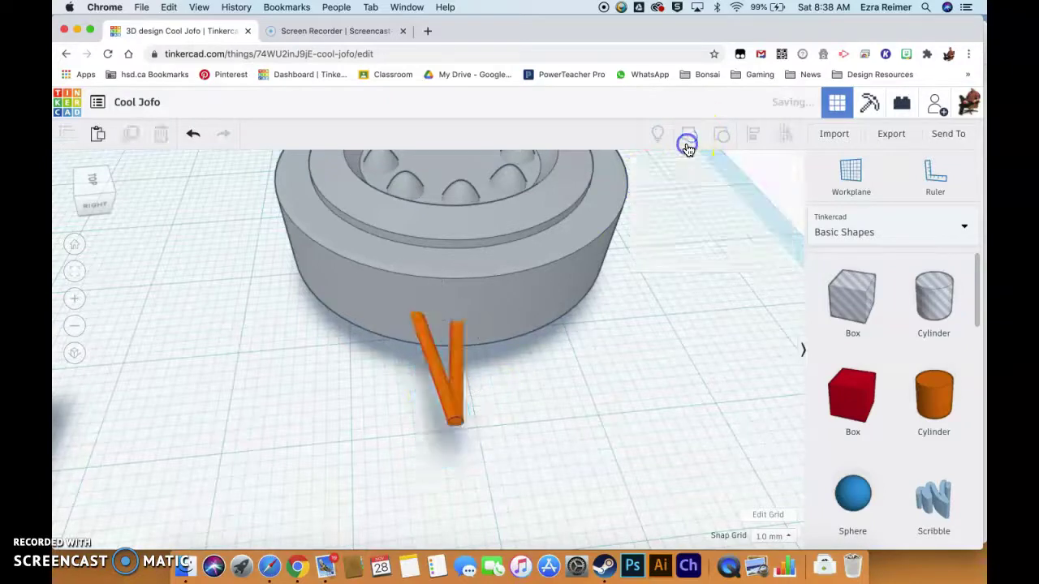
- Tilt the grouped V by 15° so its pointed outer end angles downward from the wheel's side wall
{"action": "right_click_drag", "start_coordinate": [526, 432], "coordinate": [462, 377]}
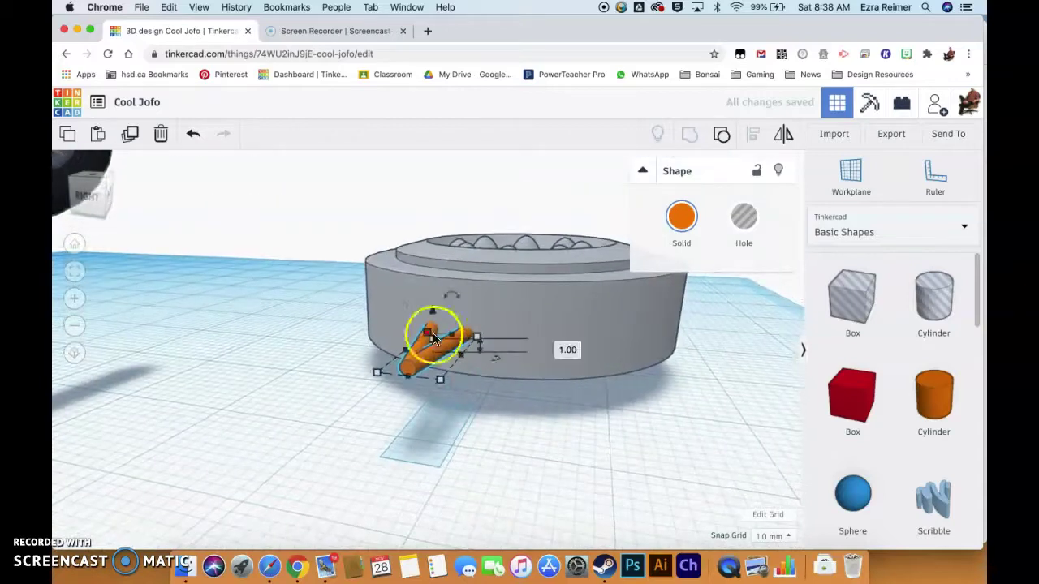
{"action": "right_click_drag", "start_coordinate": [510, 418], "coordinate": [446, 424]}
{"action": "mouse_move", "coordinate": [394, 302]}
{"action": "left_click_drag", "start_coordinate": [394, 305], "coordinate": [372, 260]}
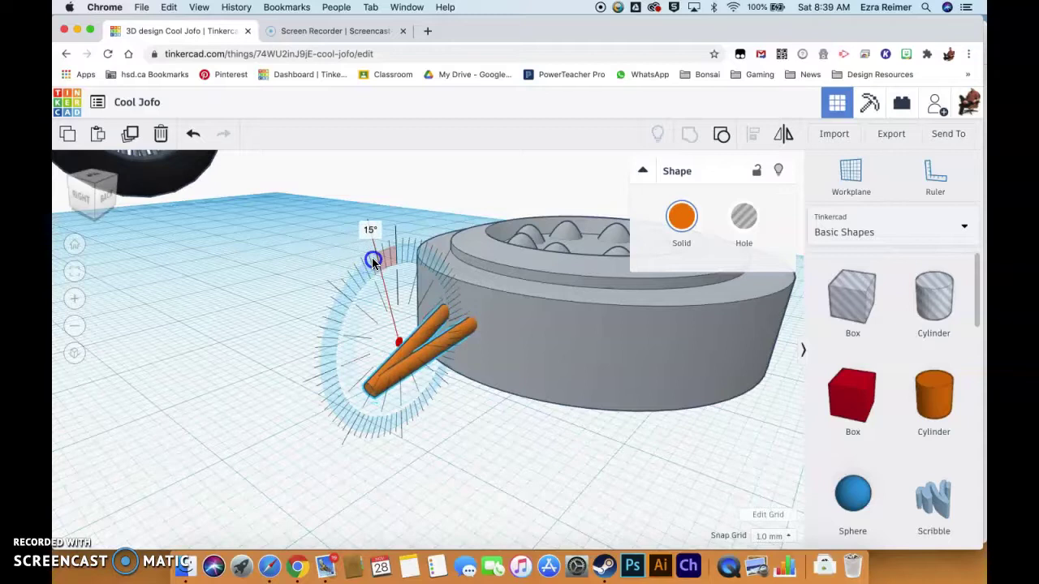
{"action": "left_click_drag", "start_coordinate": [372, 260], "coordinate": [372, 260]}
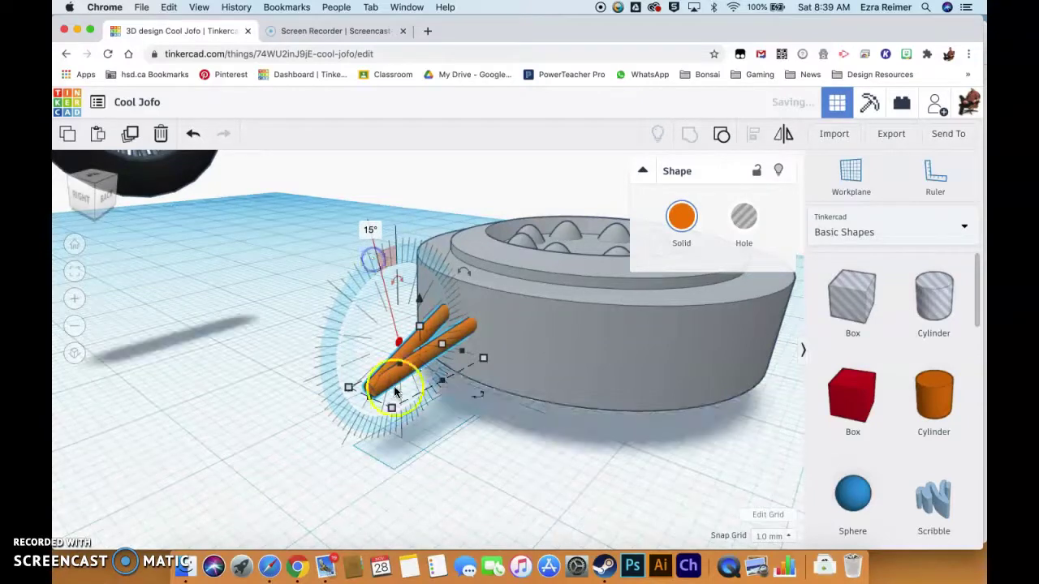
- Shift the tilted V sideways along the wheel's side wall and raise it near the wall's upper edge
{"action": "left_click", "coordinate": [490, 459]}
{"action": "right_click_drag", "start_coordinate": [398, 453], "coordinate": [529, 464]}
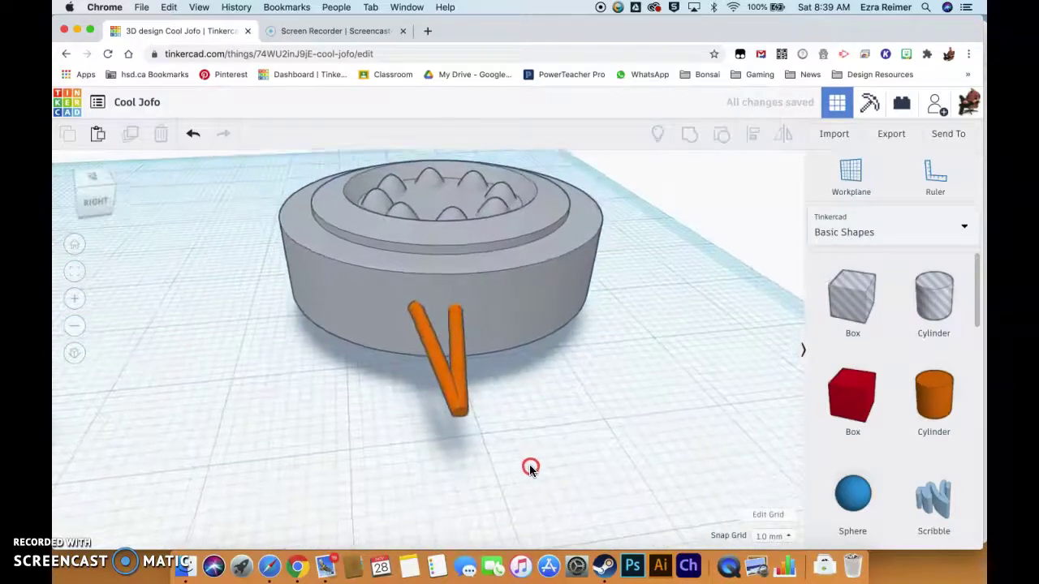
{"action": "left_click_drag", "start_coordinate": [462, 410], "coordinate": [496, 400]}
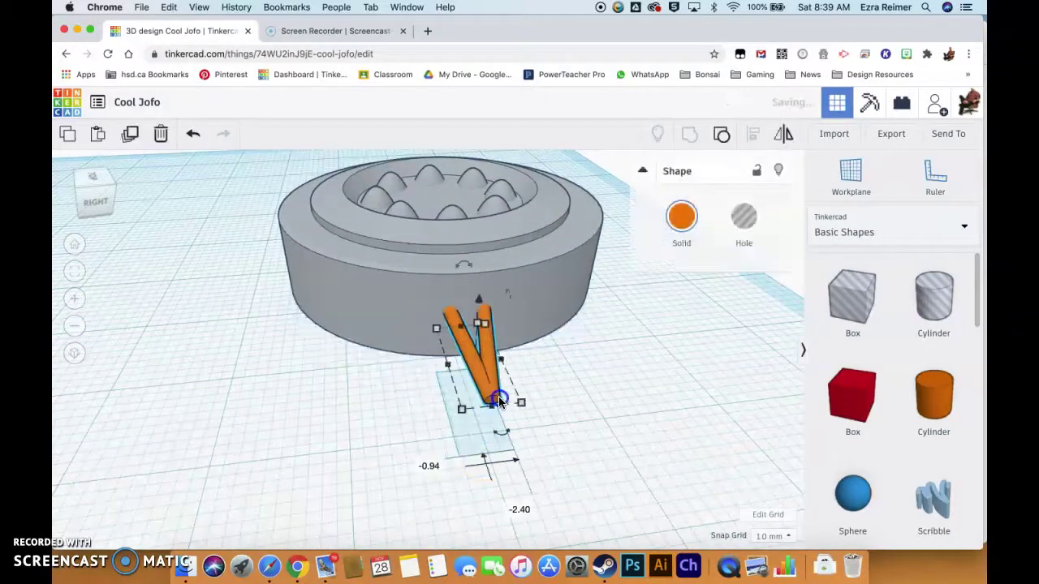
{"action": "left_click_drag", "start_coordinate": [480, 297], "coordinate": [483, 280]}
{"action": "right_click_drag", "start_coordinate": [557, 425], "coordinate": [738, 395]}
{"action": "left_click", "coordinate": [484, 288]}
{"action": "left_click", "coordinate": [436, 301]}
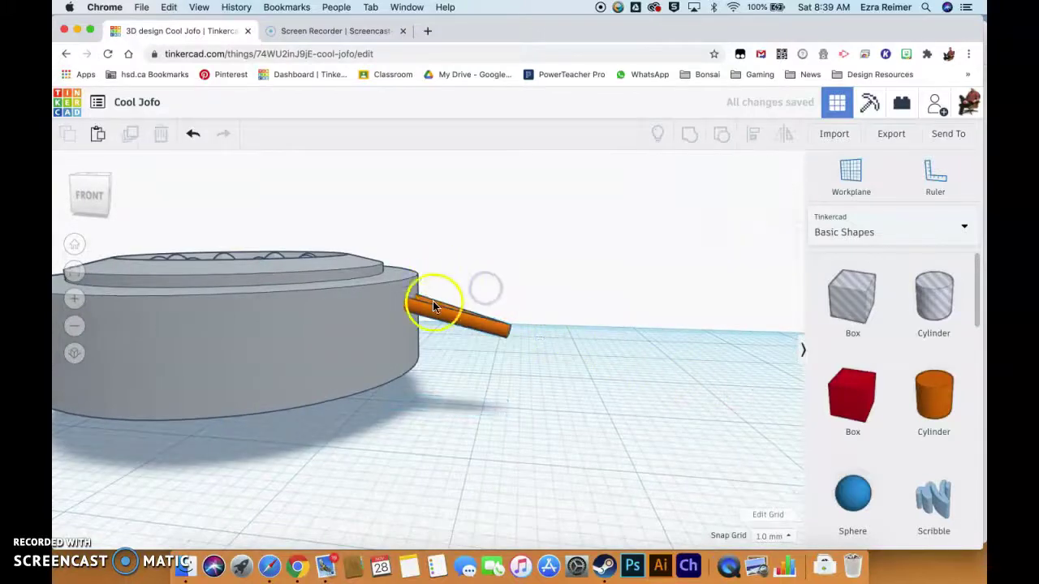
{"action": "left_click_drag", "start_coordinate": [450, 266], "coordinate": [450, 255]}
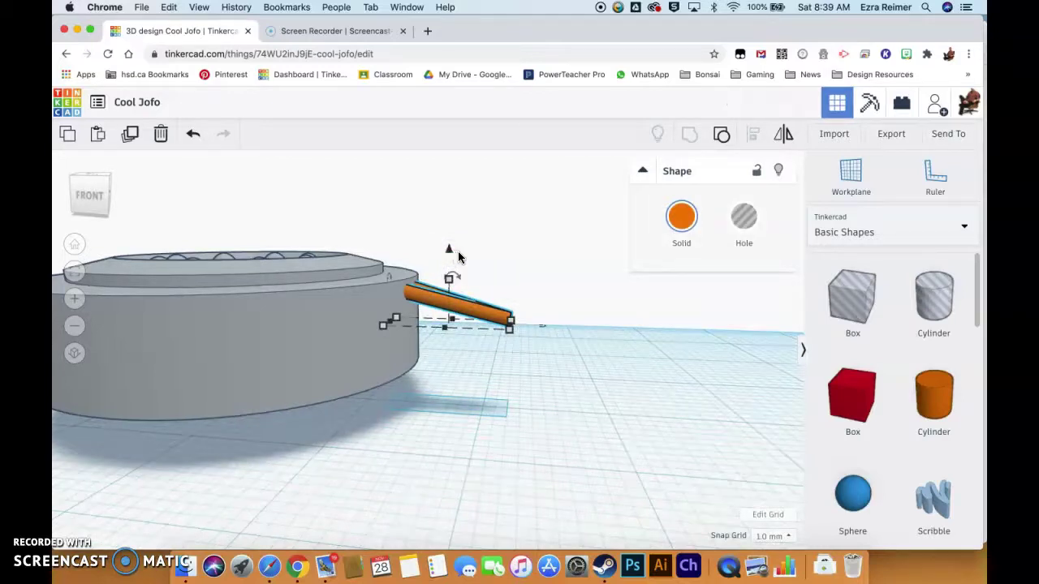
- Duplicate the tilted V 4 mm lower on the side wall and mirror the copy vertically so both slope toward each other
{"action": "left_click_drag", "start_coordinate": [449, 251], "coordinate": [446, 297], "text": "alt"}
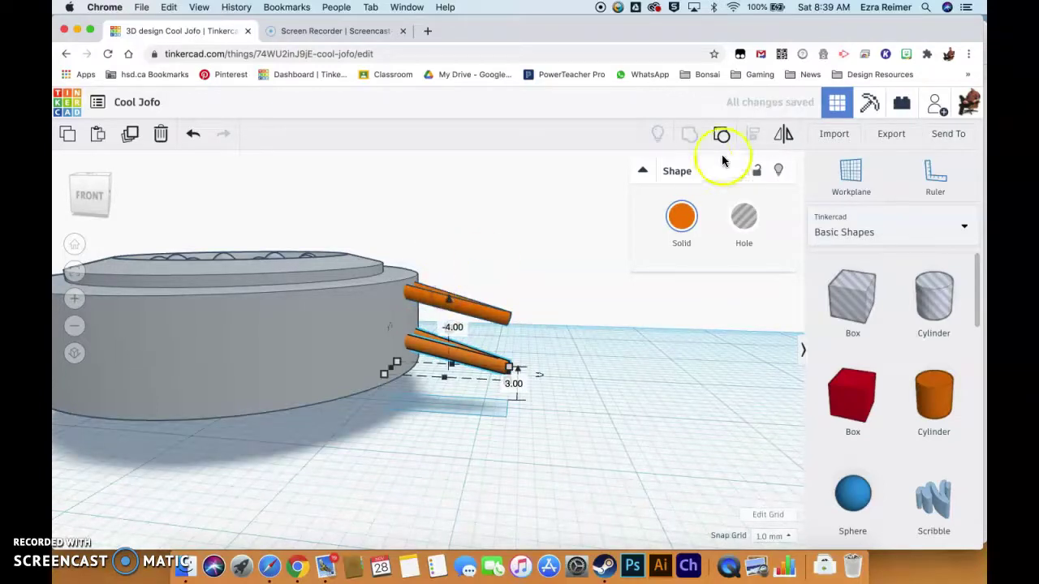
{"action": "left_click", "coordinate": [785, 137]}
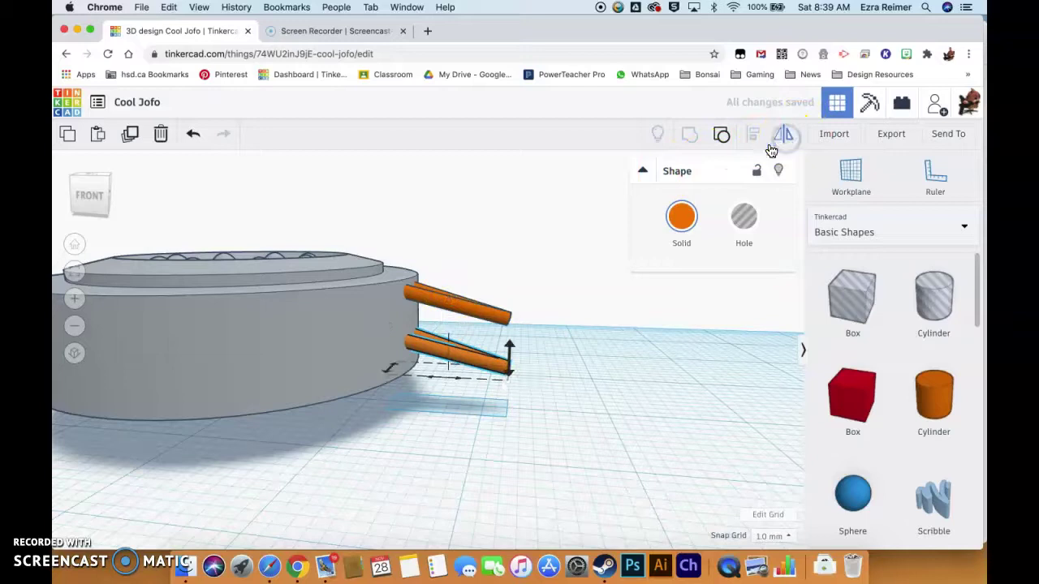
{"action": "left_click", "coordinate": [510, 357]}
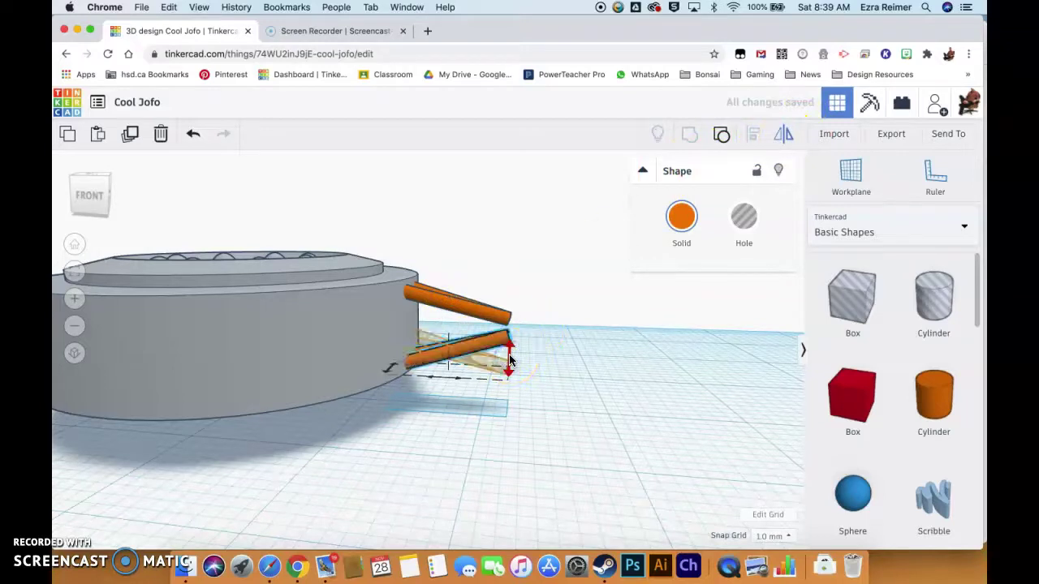
- Group the upper and lower V-shaped rod pairs into one spoke set
{"action": "right_click_drag", "start_coordinate": [578, 333], "coordinate": [654, 355]}
{"action": "left_click_drag", "start_coordinate": [550, 314], "coordinate": [504, 393]}
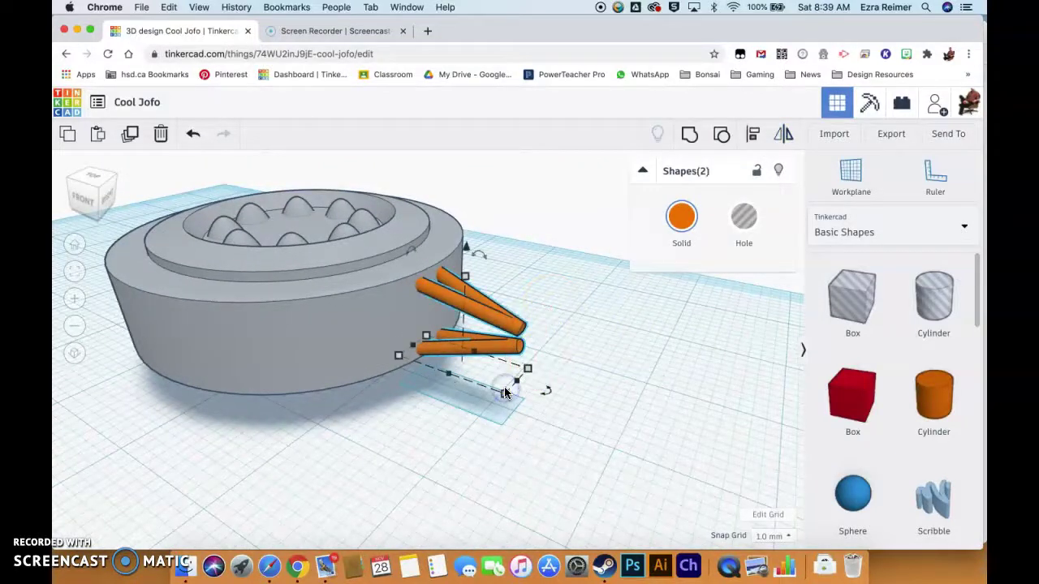
{"action": "left_click", "coordinate": [689, 134]}
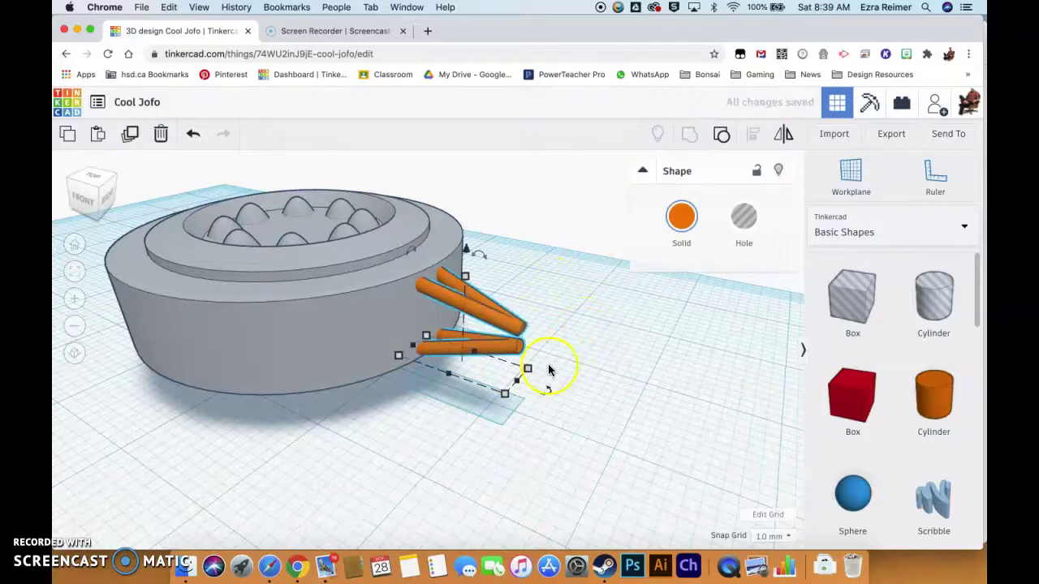
- Duplicate the grouped spoke set to the opposite side of the wheel, placing the copy about 36 mm from the original
{"action": "scroll", "coordinate": [496, 441], "scroll_direction": "down", "scroll_amount": 3}
{"action": "mouse_move", "coordinate": [492, 443]}
{"action": "right_mouse_down"}
{"action": "mouse_move", "coordinate": [428, 379]}
{"action": "mouse_move", "coordinate": [420, 348]}
{"action": "mouse_move", "coordinate": [441, 343]}
{"action": "mouse_move", "coordinate": [336, 408]}
{"action": "mouse_move", "coordinate": [472, 455]}
{"action": "mouse_move", "coordinate": [756, 331]}
{"action": "mouse_move", "coordinate": [737, 412]}
{"action": "mouse_move", "coordinate": [795, 413]}
{"action": "right_mouse_up"}
{"action": "scroll", "coordinate": [573, 452], "scroll_direction": "down", "scroll_amount": 10}
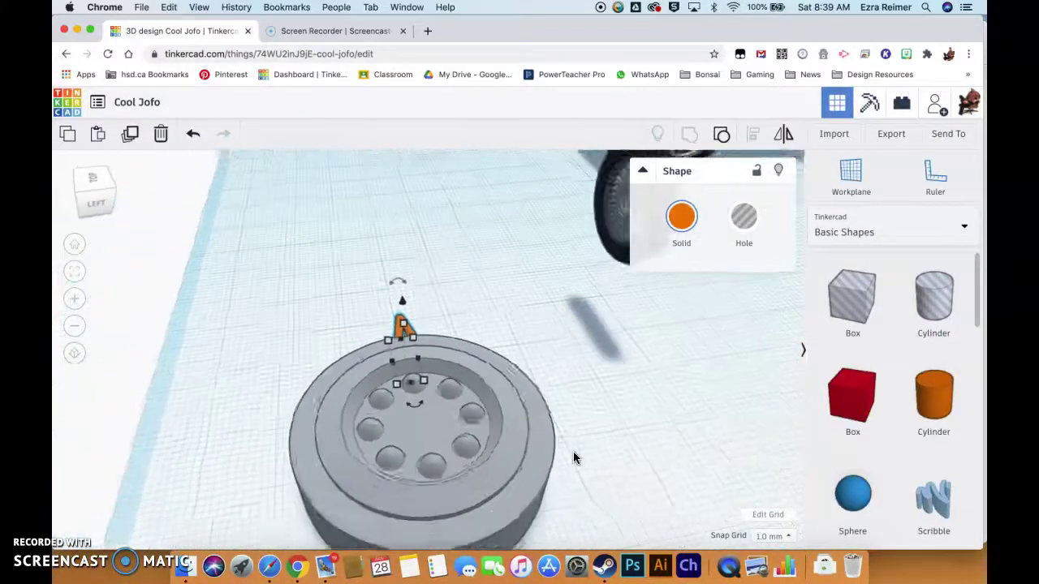
{"action": "mouse_move", "coordinate": [425, 371]}
{"action": "right_mouse_down"}
{"action": "mouse_move", "coordinate": [492, 353]}
{"action": "mouse_move", "coordinate": [533, 378]}
{"action": "right_mouse_up"}
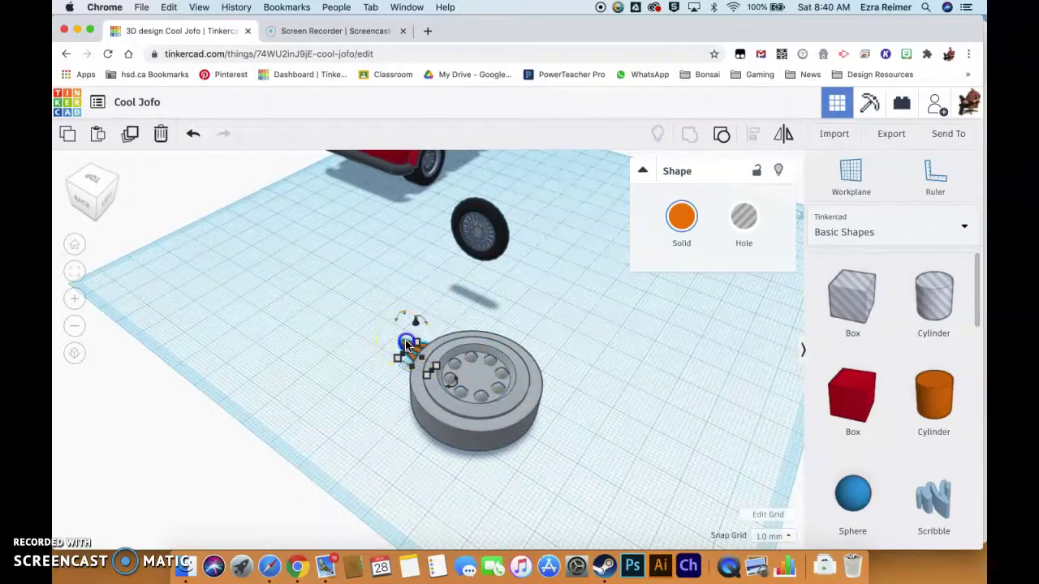
{"action": "left_click", "coordinate": [488, 383], "text": "shift"}
{"action": "left_click", "coordinate": [312, 297]}
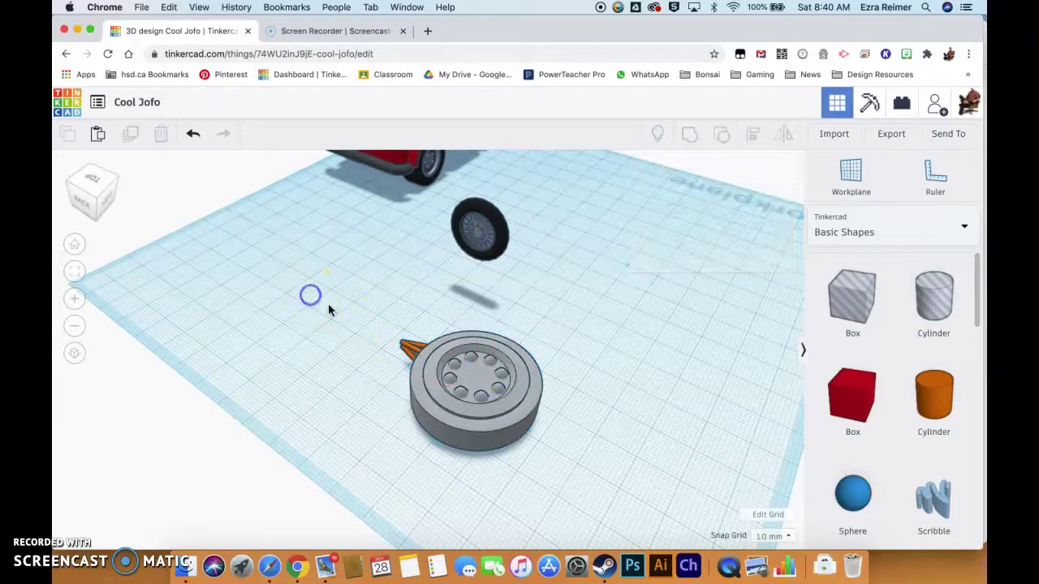
{"action": "left_click", "coordinate": [410, 348]}
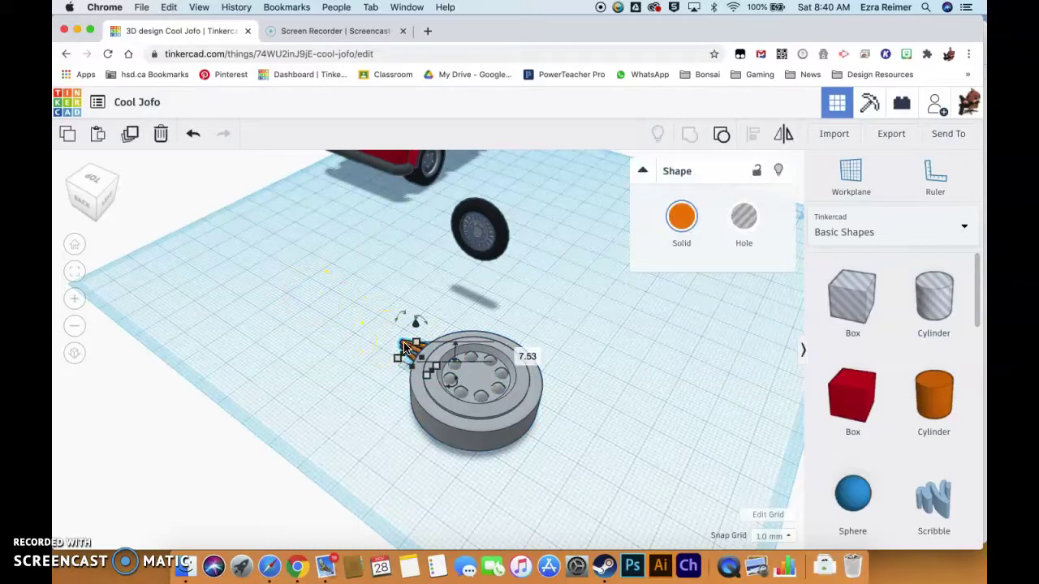
{"action": "scroll", "coordinate": [404, 347], "scroll_direction": "up", "scroll_amount": 5}
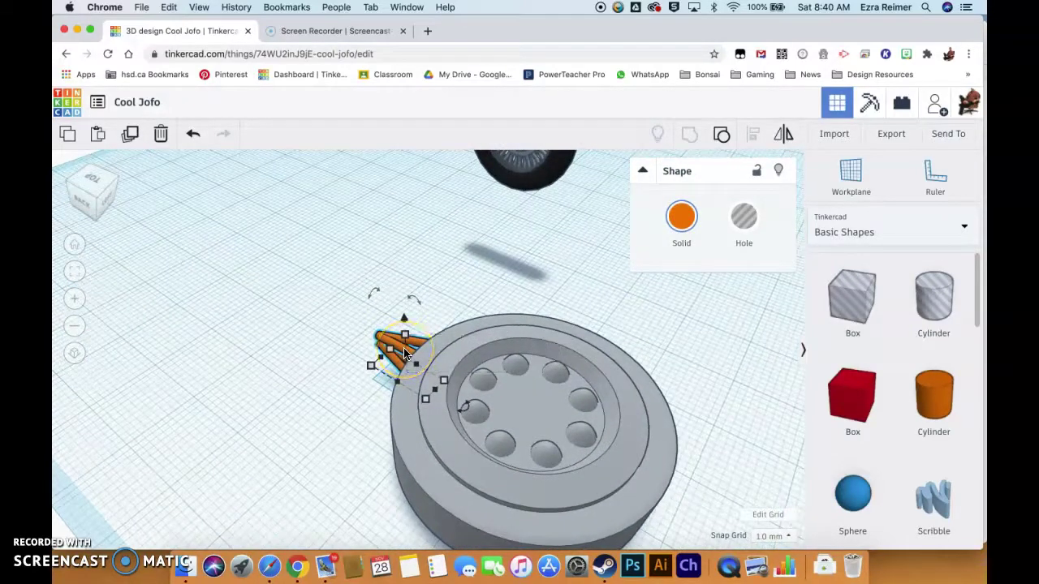
{"action": "left_click_drag", "start_coordinate": [406, 353], "coordinate": [693, 527]}
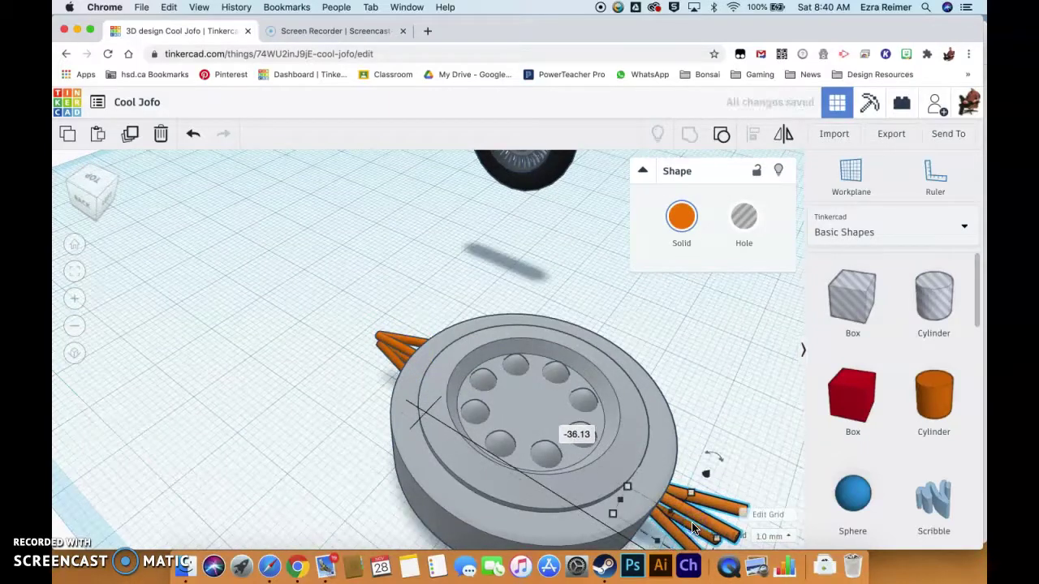
- Mirror the copied spoke set lengthwise so its tip points away from the wheel, and shift it to sit against the side wall
{"action": "scroll", "coordinate": [693, 529], "scroll_direction": "down", "scroll_amount": 3}
{"action": "scroll", "coordinate": [692, 529], "scroll_direction": "up", "scroll_amount": 1}
{"action": "left_click", "coordinate": [651, 477]}
{"action": "scroll", "coordinate": [649, 476], "scroll_direction": "down", "scroll_amount": 3}
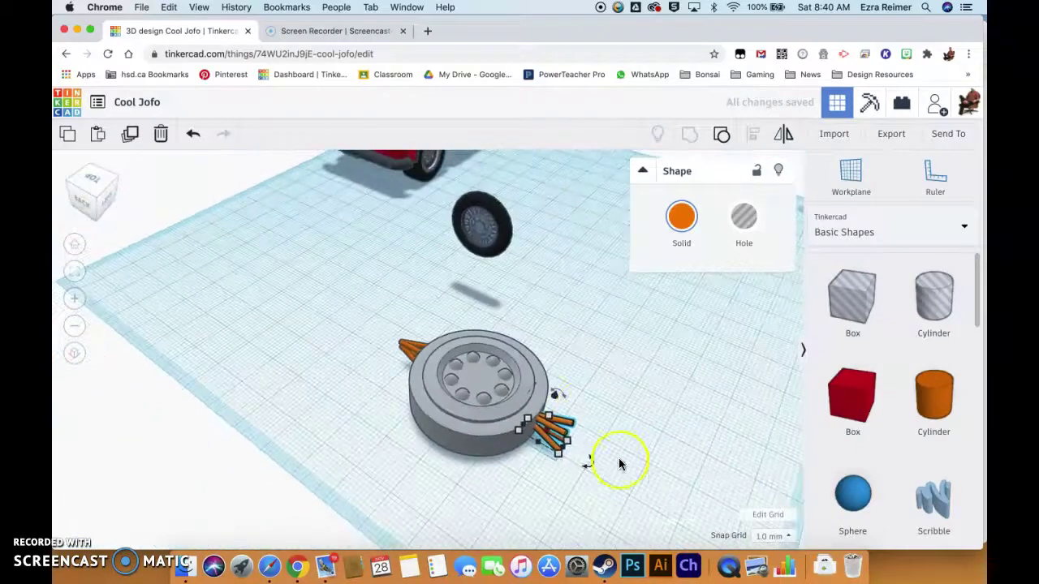
{"action": "left_click", "coordinate": [783, 133]}
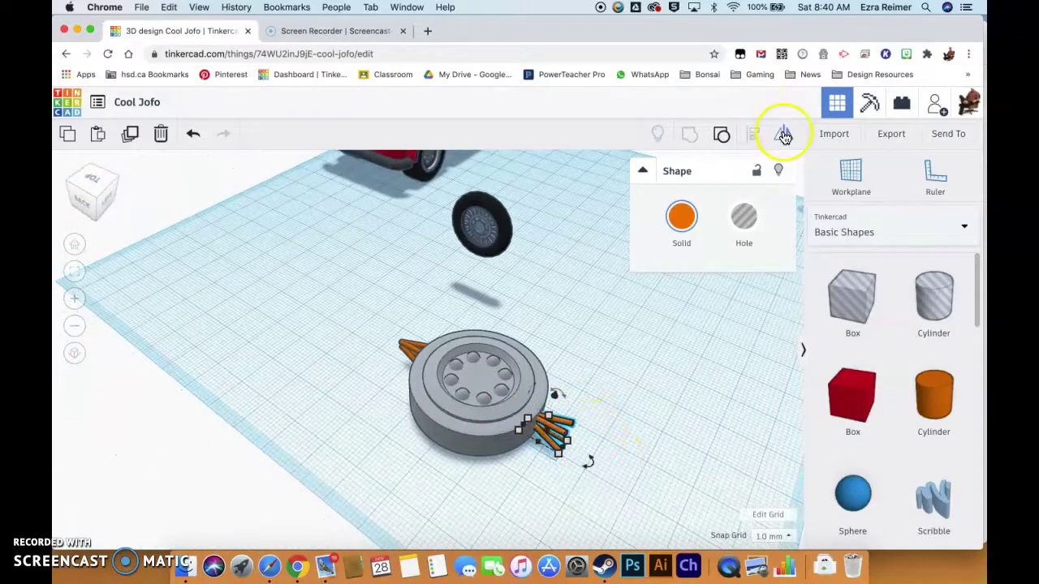
{"action": "left_click", "coordinate": [597, 461]}
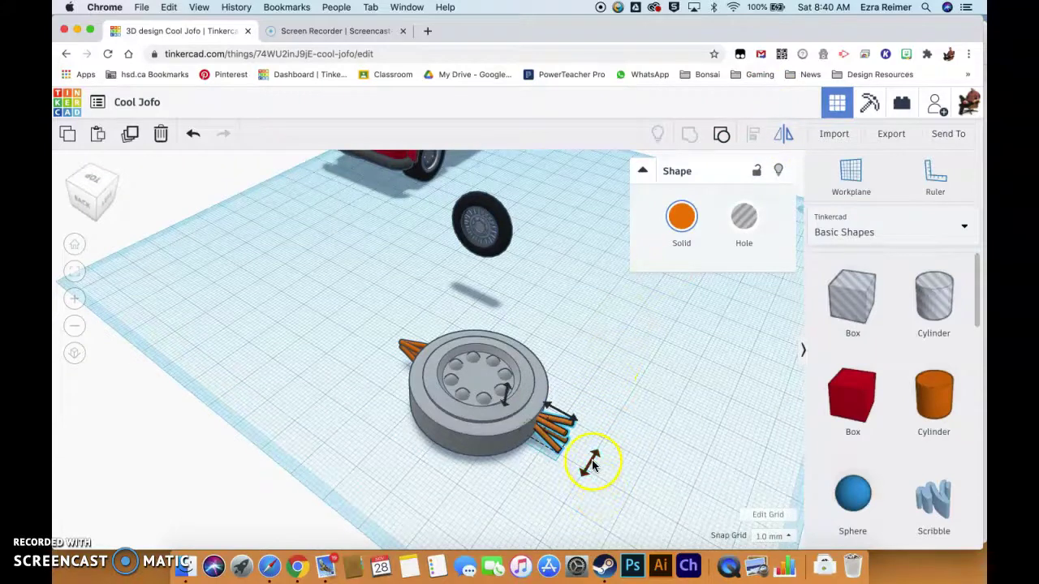
{"action": "left_click", "coordinate": [559, 412]}
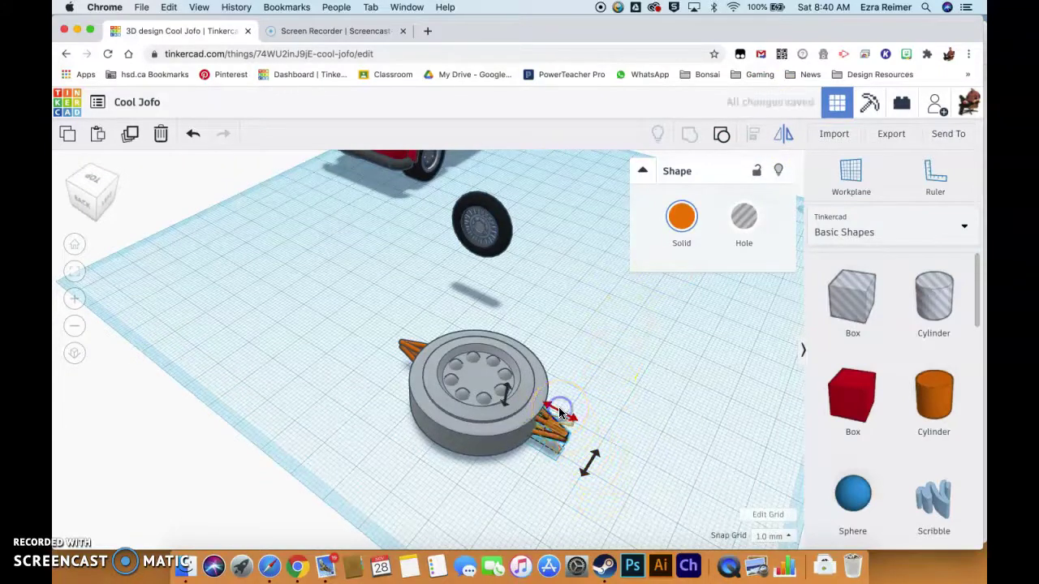
{"action": "left_click", "coordinate": [597, 417]}
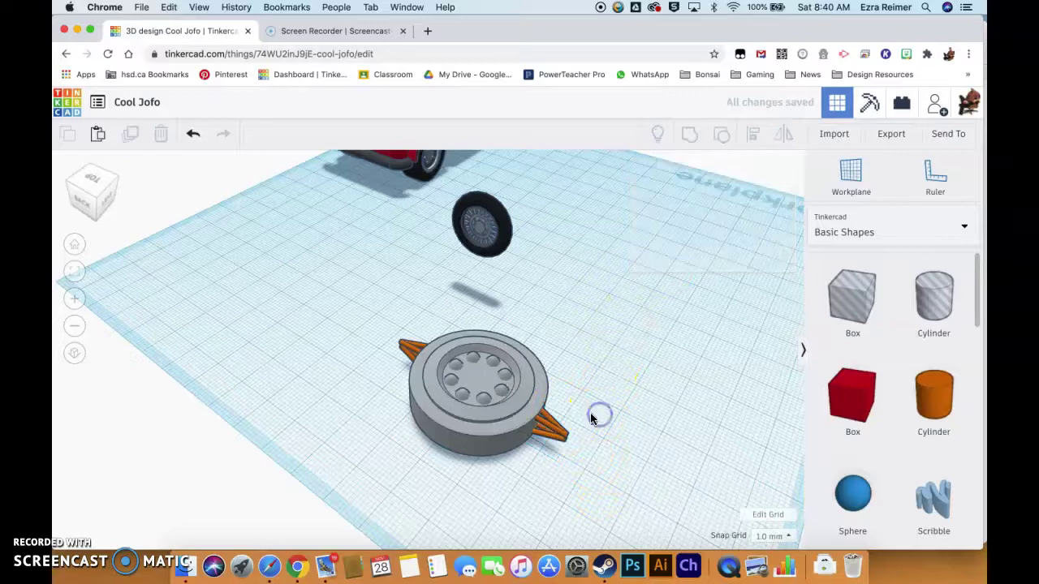
{"action": "left_click", "coordinate": [568, 438]}
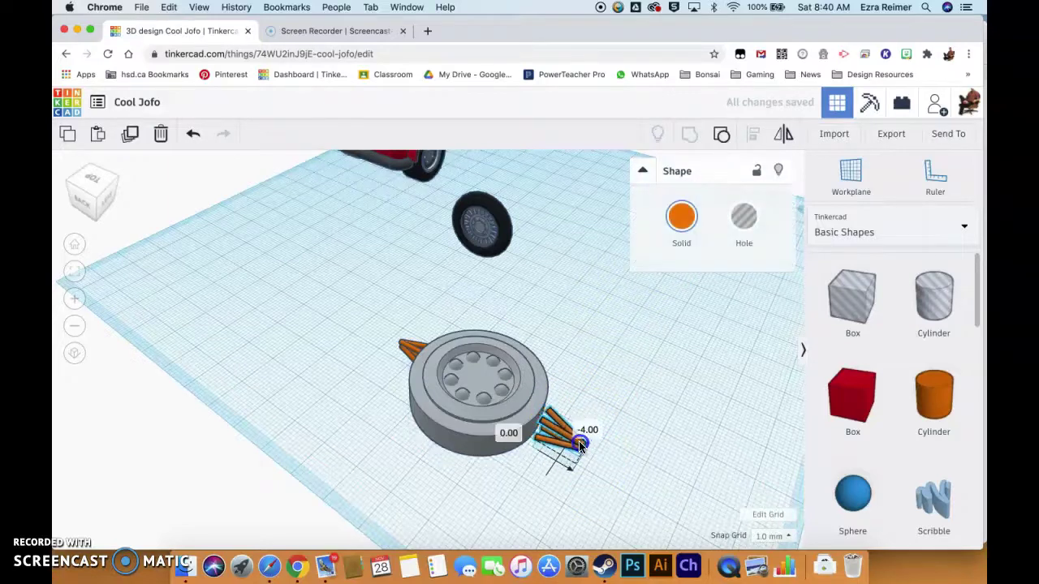
- Center-align the two opposite spoke sets with each other vertically and across the wheel, and group them into one pair
{"action": "right_click_drag", "start_coordinate": [634, 421], "coordinate": [668, 438]}
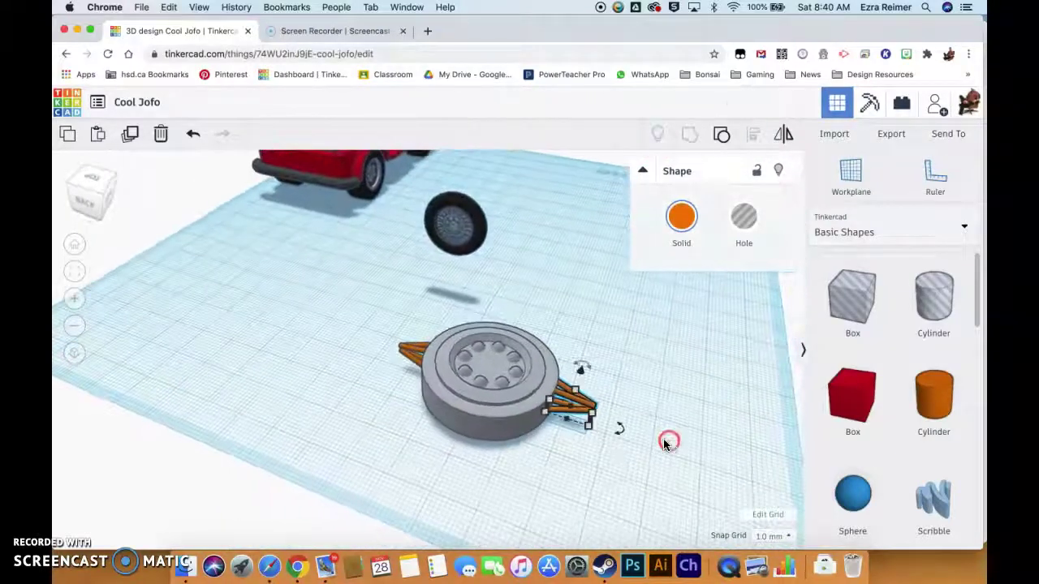
{"action": "left_click", "coordinate": [412, 351], "text": "shift"}
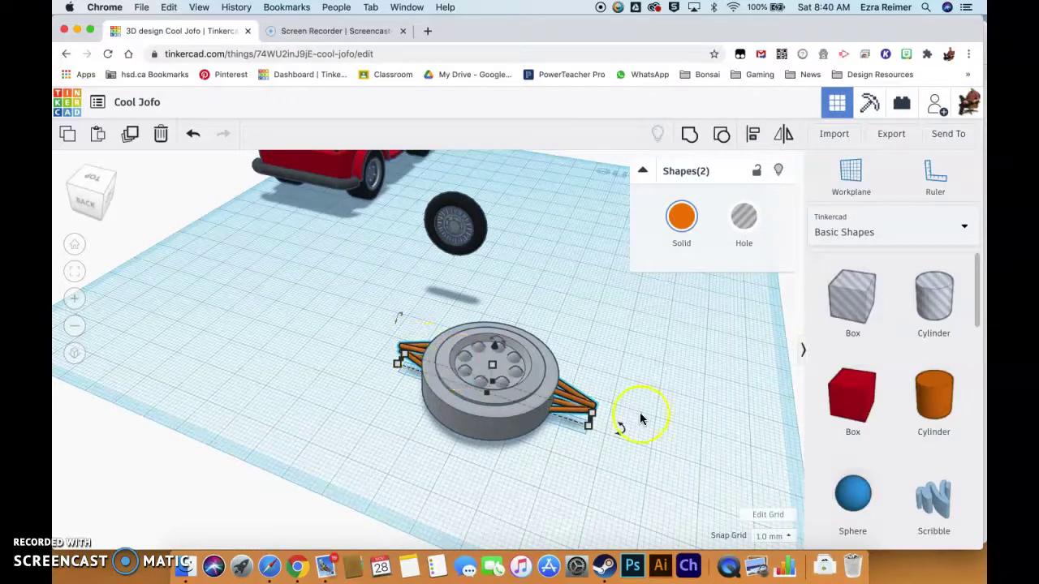
{"action": "left_click", "coordinate": [682, 441]}
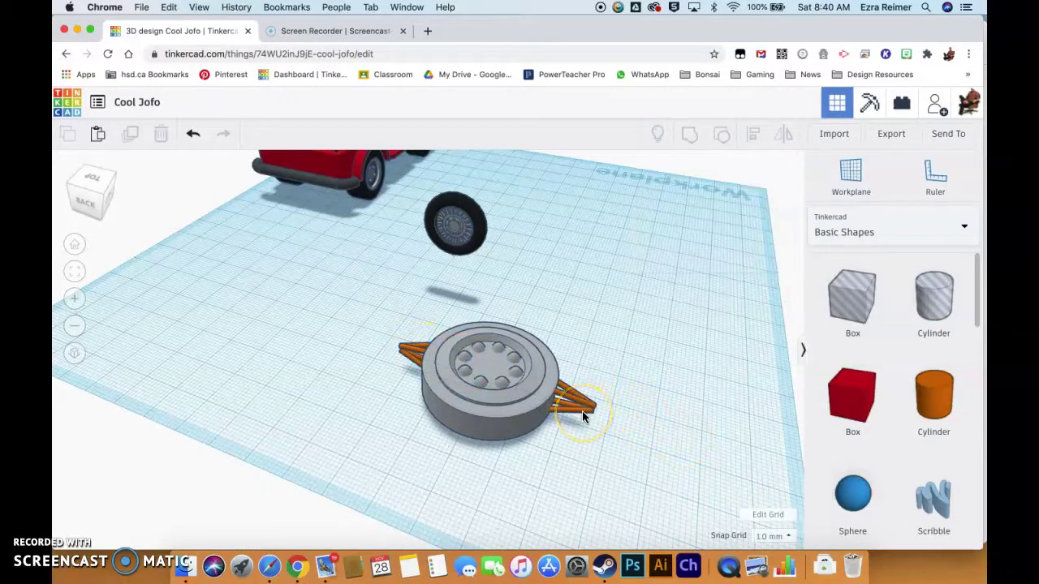
{"action": "left_click", "coordinate": [582, 414]}
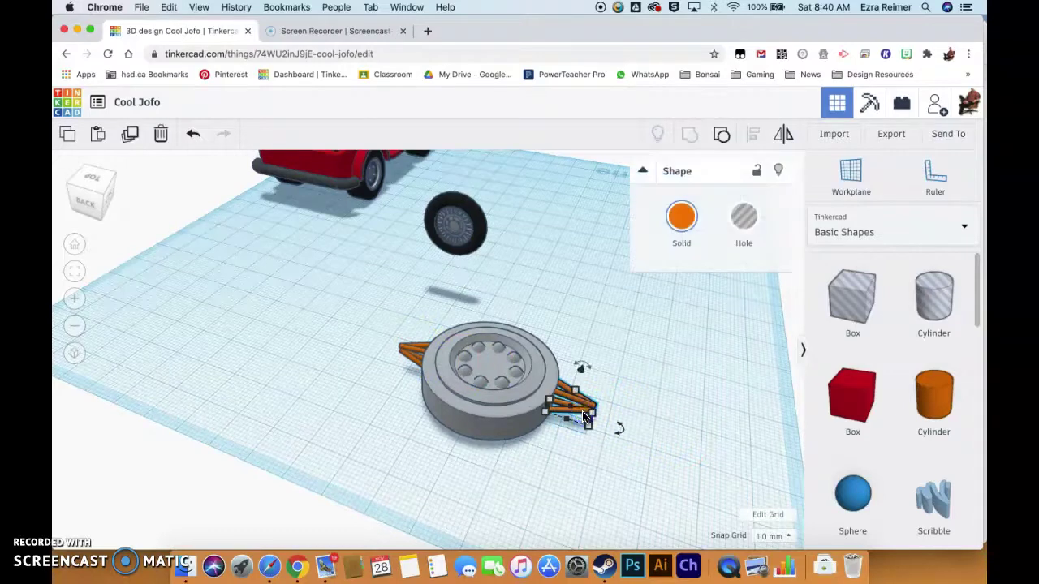
{"action": "left_click", "coordinate": [404, 352], "text": "shift"}
{"action": "right_click_drag", "start_coordinate": [632, 365], "coordinate": [522, 401]}
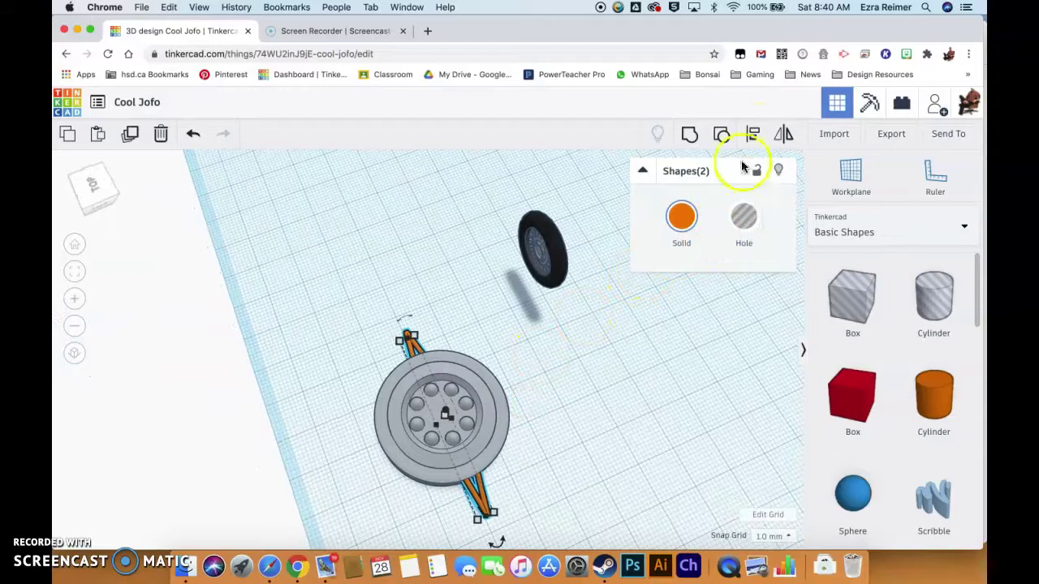
{"action": "left_click", "coordinate": [753, 135]}
{"action": "right_click_drag", "start_coordinate": [516, 509], "coordinate": [397, 409]}
{"action": "left_click", "coordinate": [520, 397]}
{"action": "left_click", "coordinate": [516, 421]}
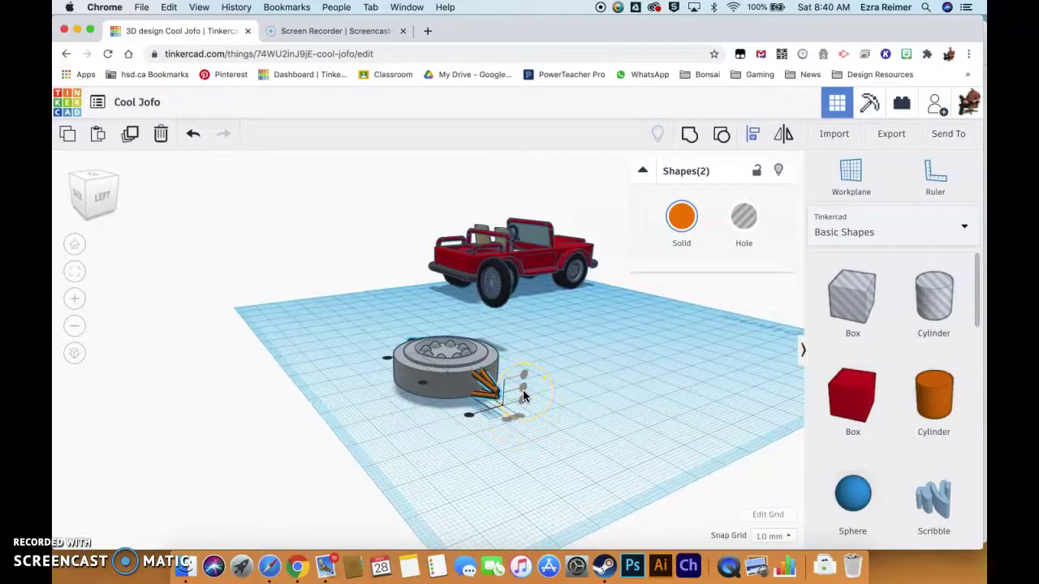
{"action": "right_click_drag", "start_coordinate": [524, 398], "coordinate": [508, 451]}
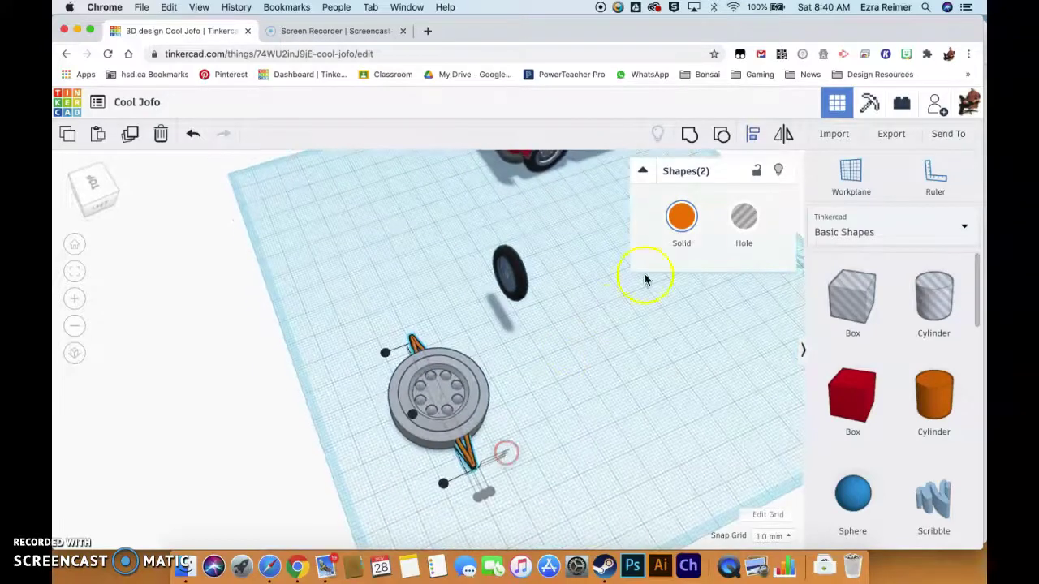
{"action": "left_click", "coordinate": [689, 133]}
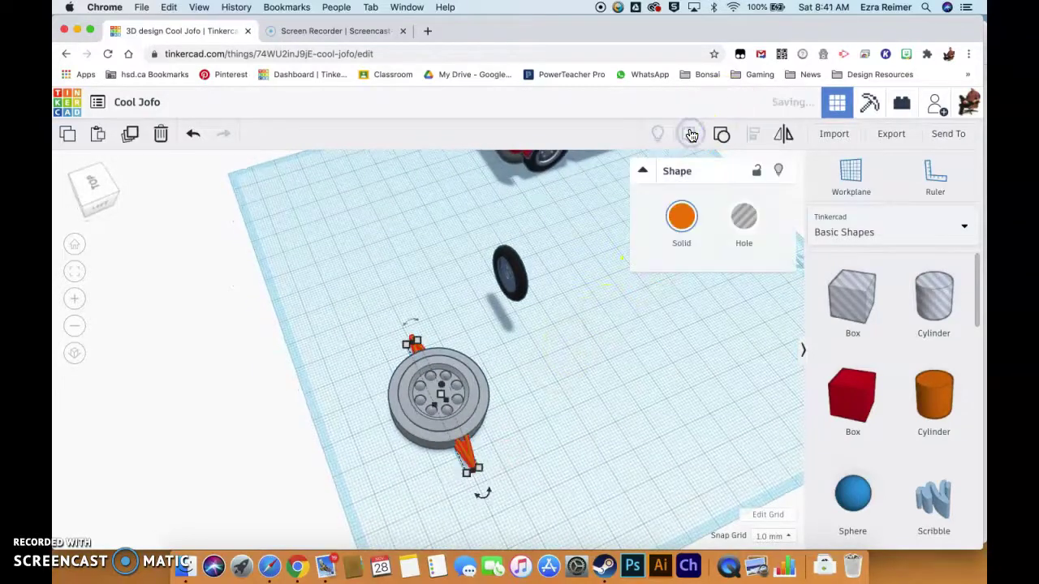
{"action": "left_click", "coordinate": [525, 380]}
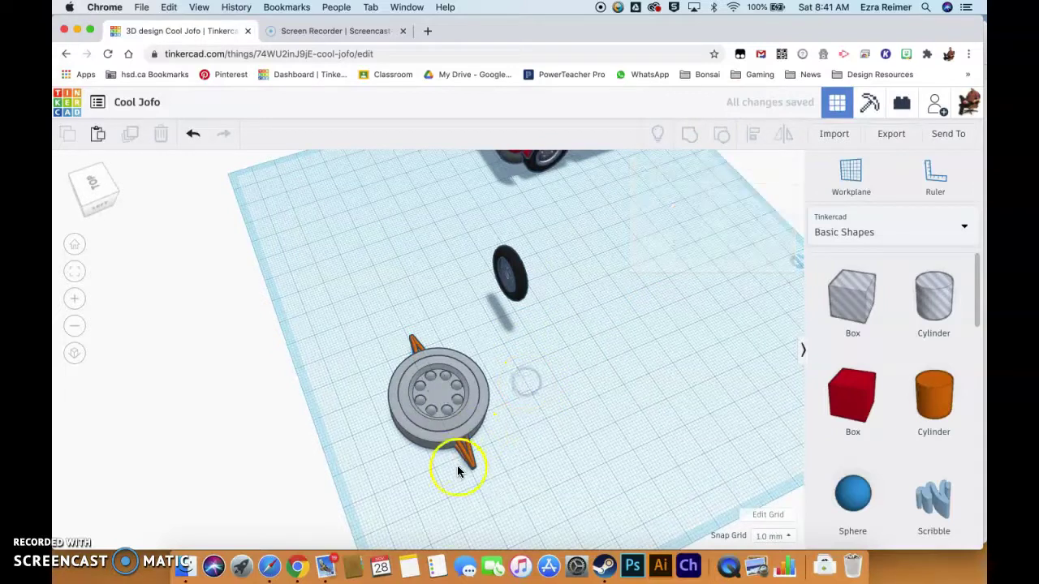
- Align the grouped spoke pair with the wheel body on center in both horizontal directions
{"action": "left_click", "coordinate": [471, 469]}
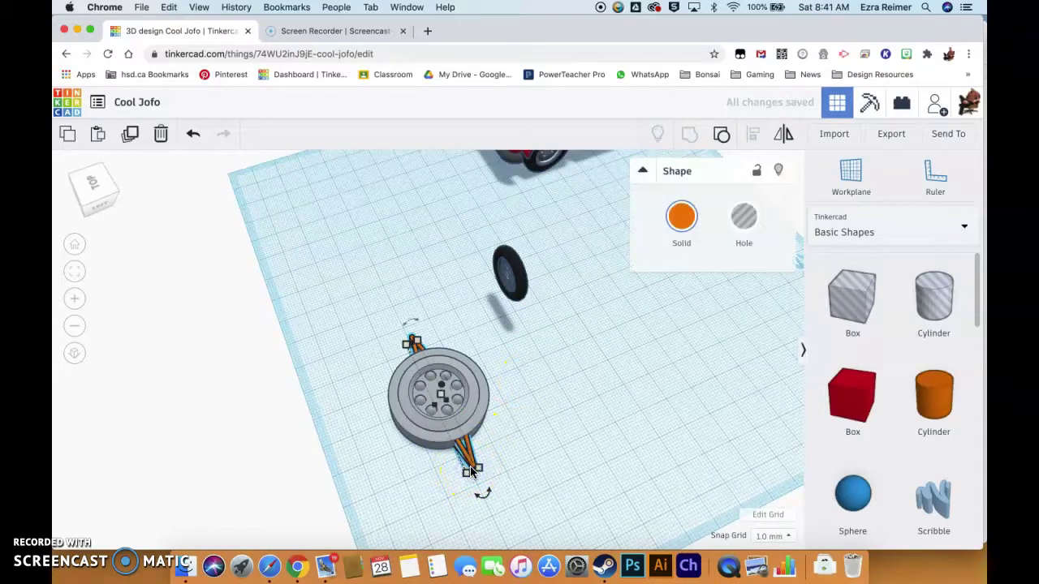
{"action": "left_click_drag", "start_coordinate": [457, 399], "coordinate": [492, 392]}
{"action": "left_click_drag", "start_coordinate": [463, 301], "coordinate": [377, 515]}
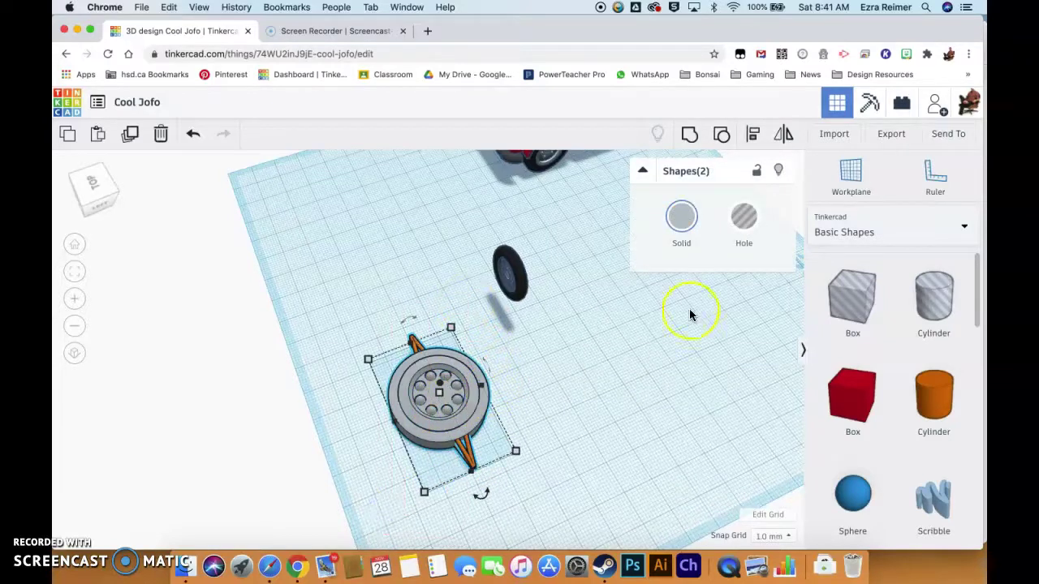
{"action": "left_click", "coordinate": [754, 142]}
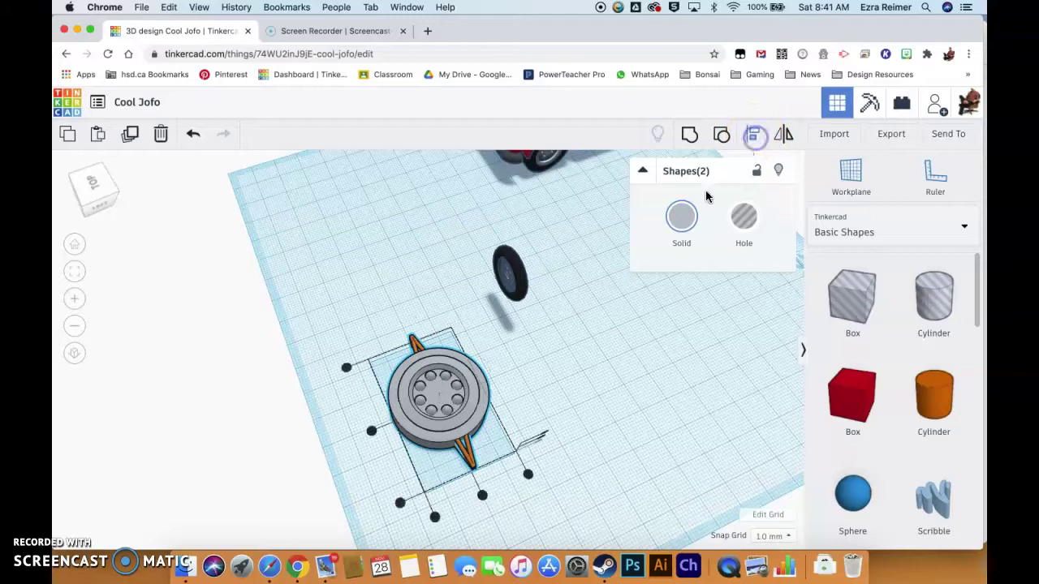
{"action": "left_click", "coordinate": [484, 496]}
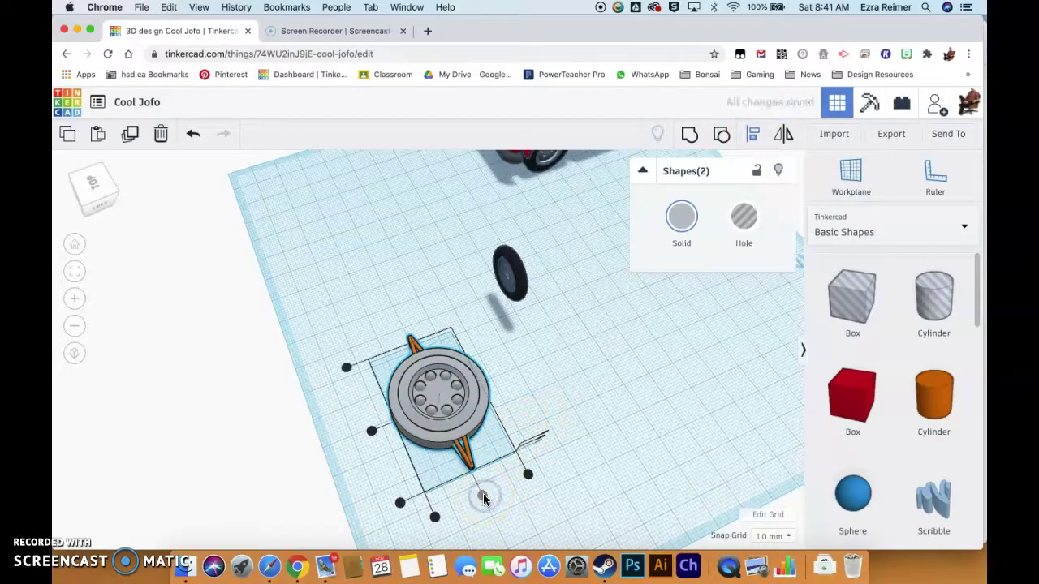
{"action": "left_click", "coordinate": [371, 431]}
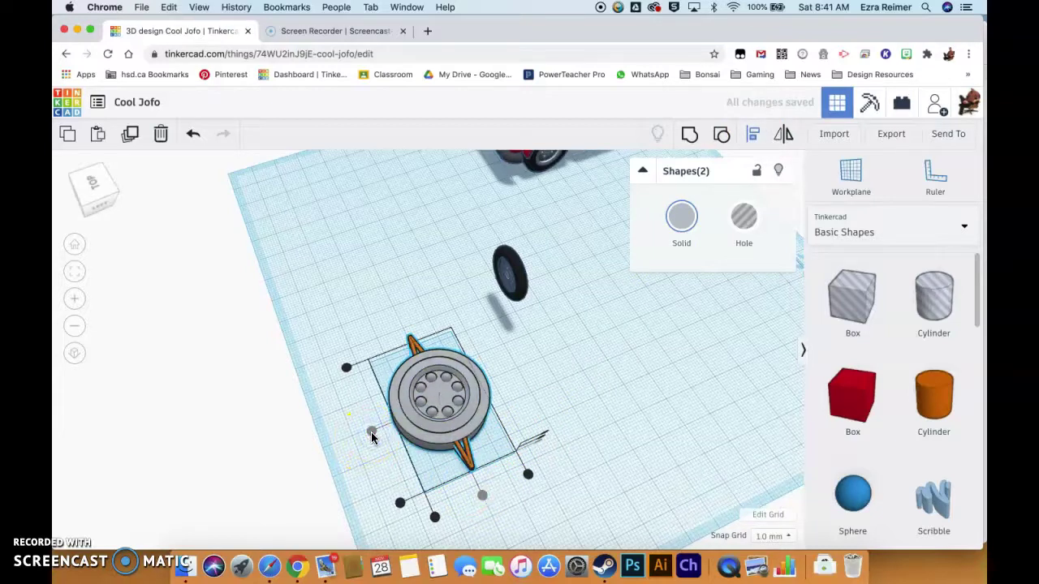
{"action": "left_click", "coordinate": [411, 461]}
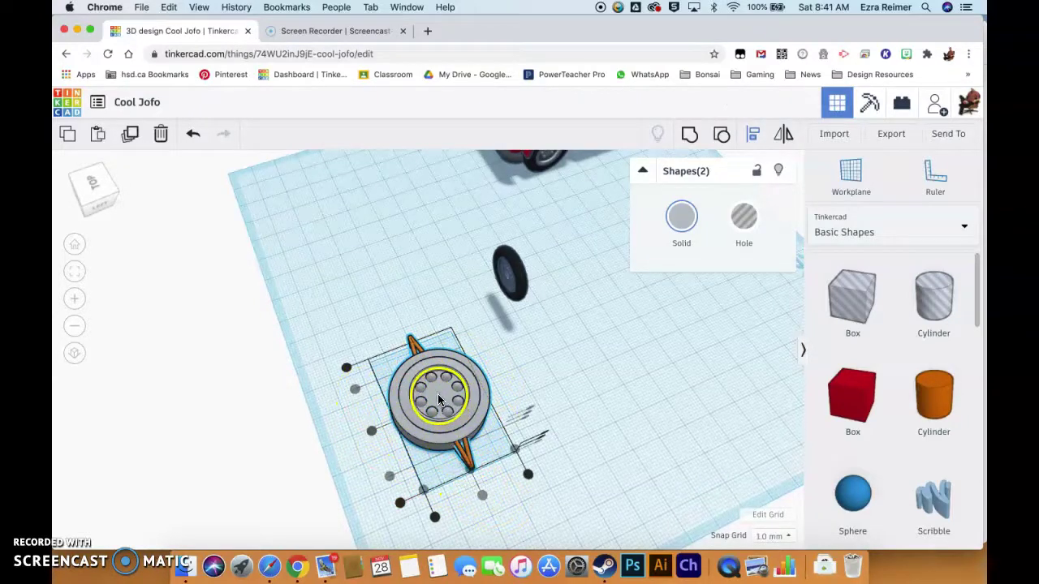
{"action": "left_click", "coordinate": [534, 369]}
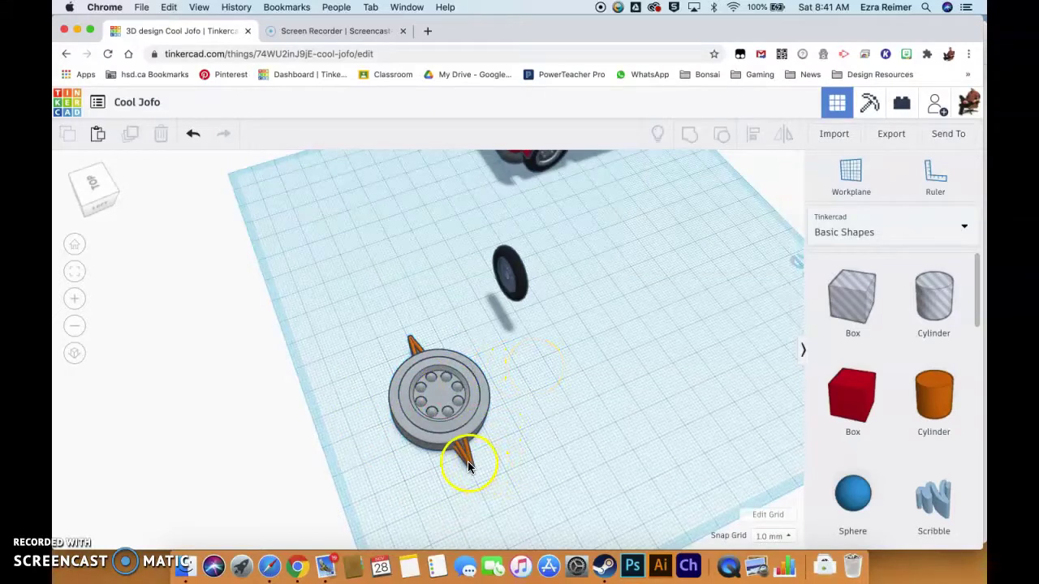
- Duplicate the spoke pair in place and rotate the copy 10° around the wheel's center
{"action": "left_click", "coordinate": [467, 467]}
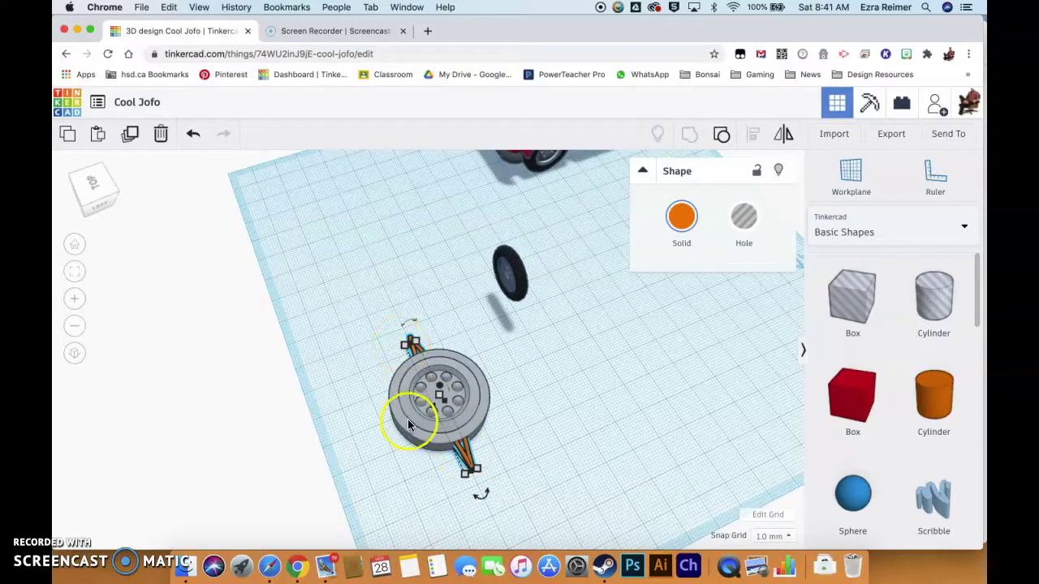
{"action": "left_click", "coordinate": [130, 134]}
{"action": "left_click_drag", "start_coordinate": [482, 491], "coordinate": [501, 483]}
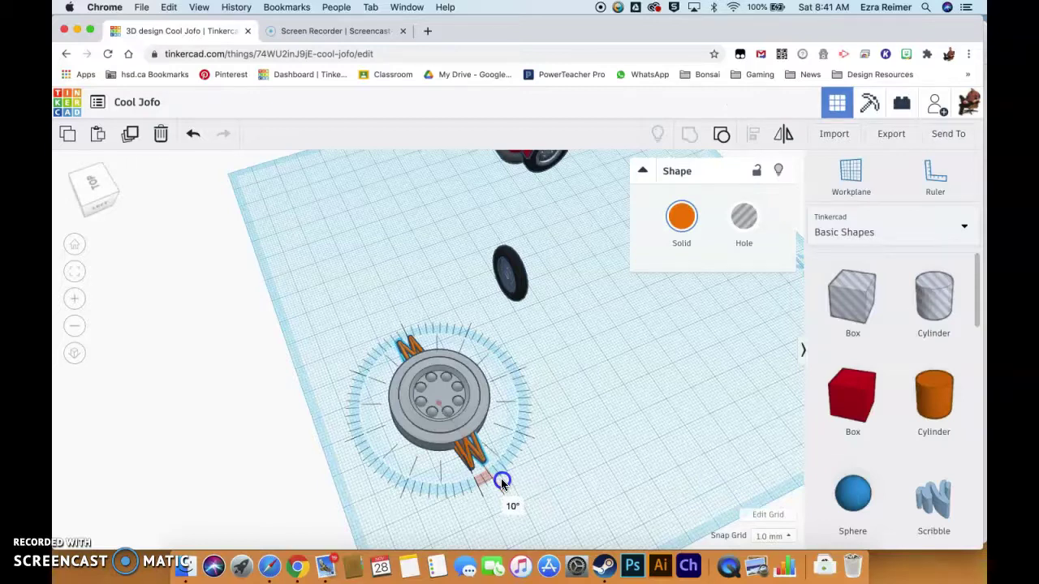
{"action": "left_click_drag", "start_coordinate": [501, 482], "coordinate": [501, 483]}
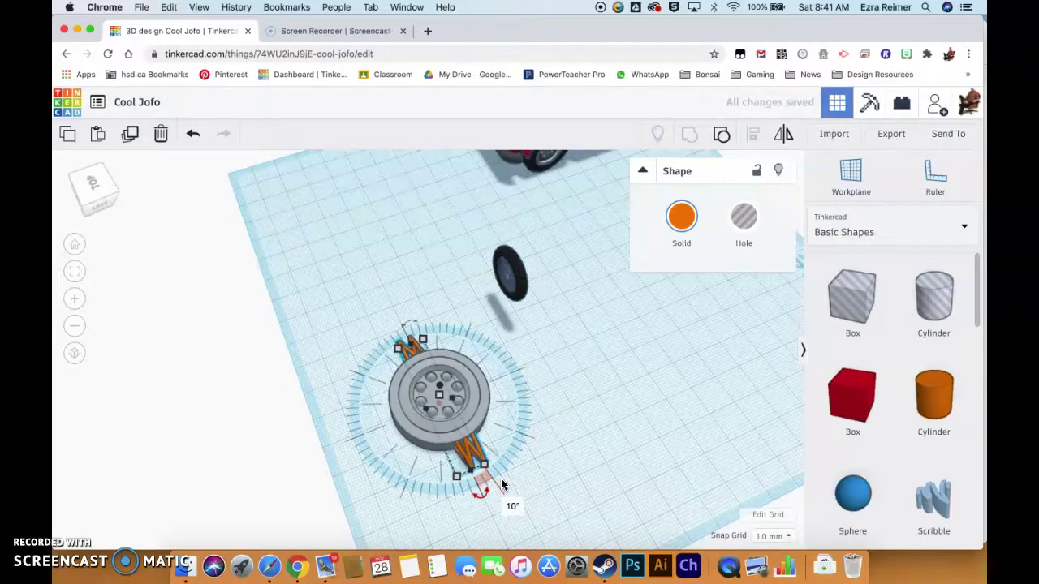
{"action": "left_click", "coordinate": [528, 334]}
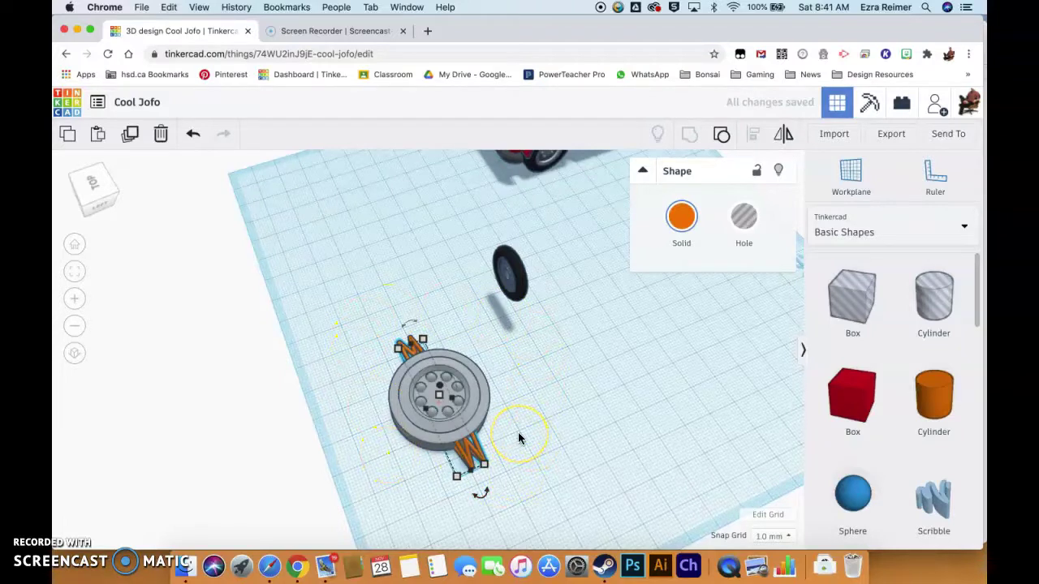
{"action": "left_click", "coordinate": [419, 385]}
{"action": "left_click", "coordinate": [378, 340]}
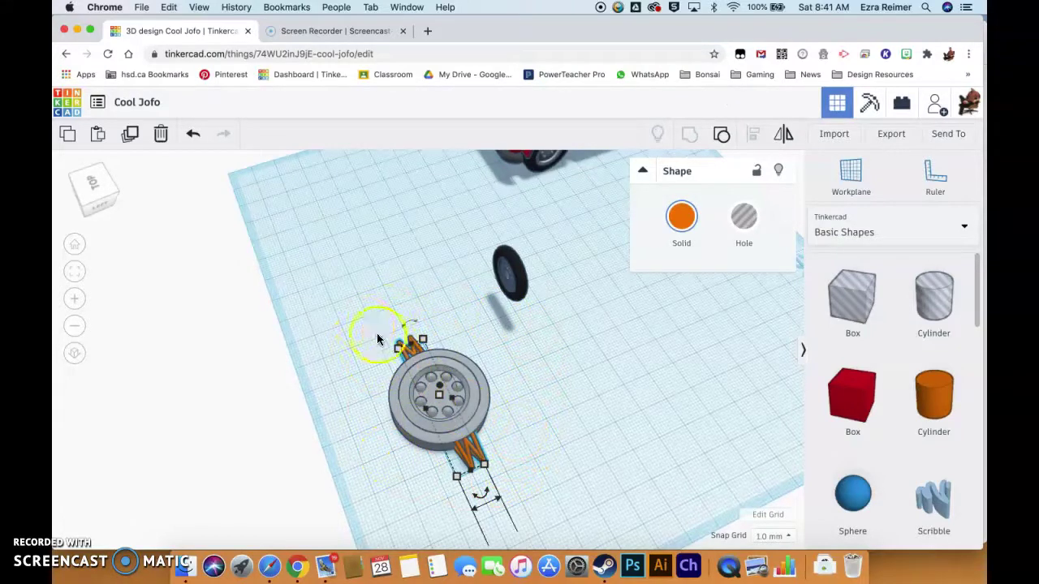
- Repeat the 10° rotated duplication until the spoke pairs fill the wheel's whole circumference
{"action": "left_click", "coordinate": [128, 144]}
{"action": "left_click", "coordinate": [129, 143]}
{"action": "left_click", "coordinate": [128, 143]}
{"action": "left_click", "coordinate": [128, 143]}
{"action": "left_click", "coordinate": [128, 143]}
{"action": "left_click", "coordinate": [129, 143]}
{"action": "left_click", "coordinate": [129, 143]}
{"action": "left_click", "coordinate": [129, 143]}
{"action": "left_click", "coordinate": [128, 143]}
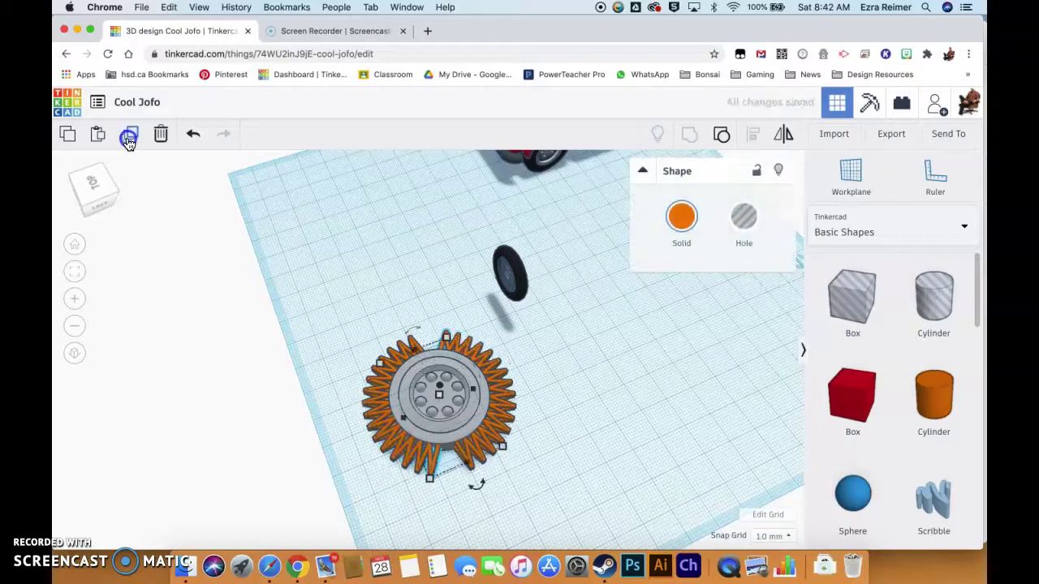
{"action": "left_click", "coordinate": [128, 143]}
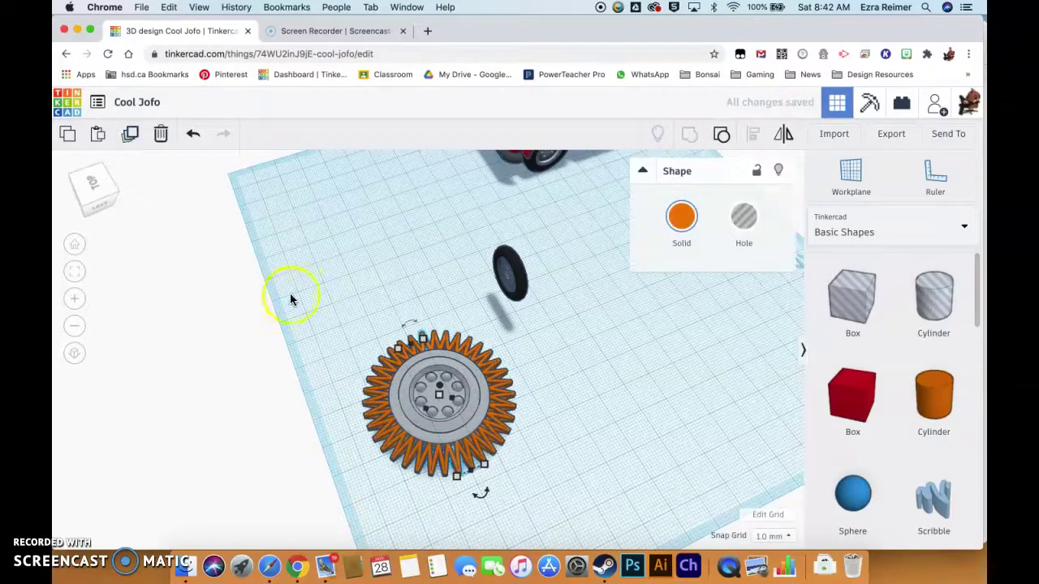
- Examine the ring of spokes from above and at close range from the side, checking the spacing between upper and lower rods
{"action": "right_click_drag", "start_coordinate": [368, 453], "coordinate": [552, 427]}
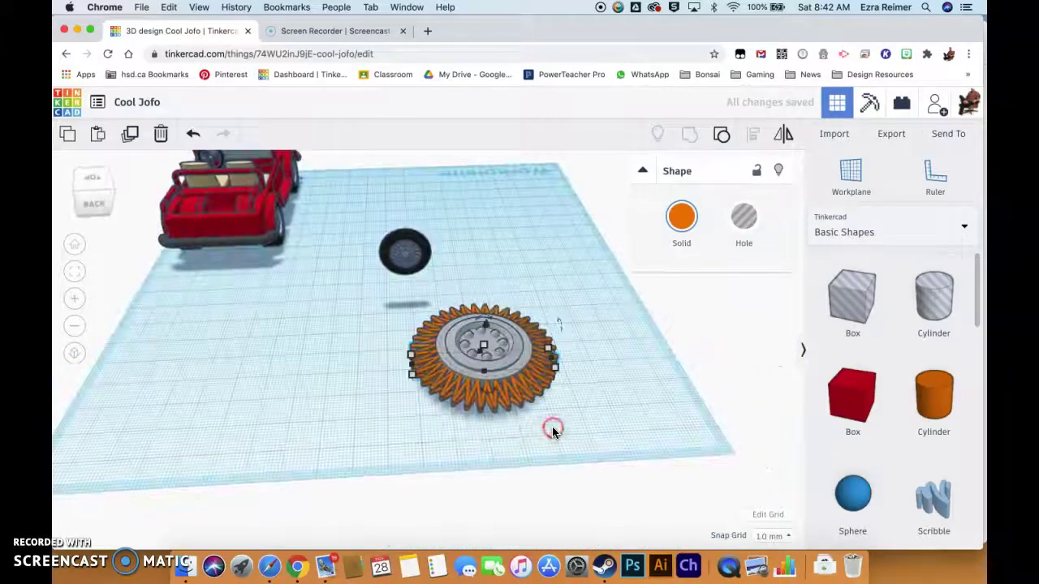
{"action": "scroll", "coordinate": [552, 433], "scroll_direction": "up", "scroll_amount": 5}
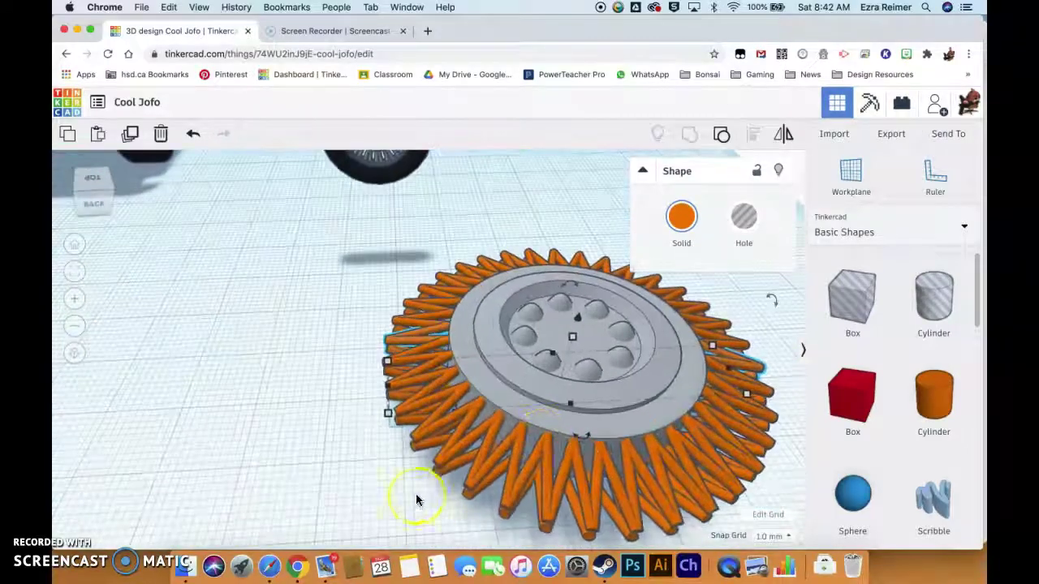
{"action": "right_click_drag", "start_coordinate": [435, 471], "coordinate": [323, 425]}
{"action": "right_click_drag", "start_coordinate": [586, 347], "coordinate": [480, 342]}
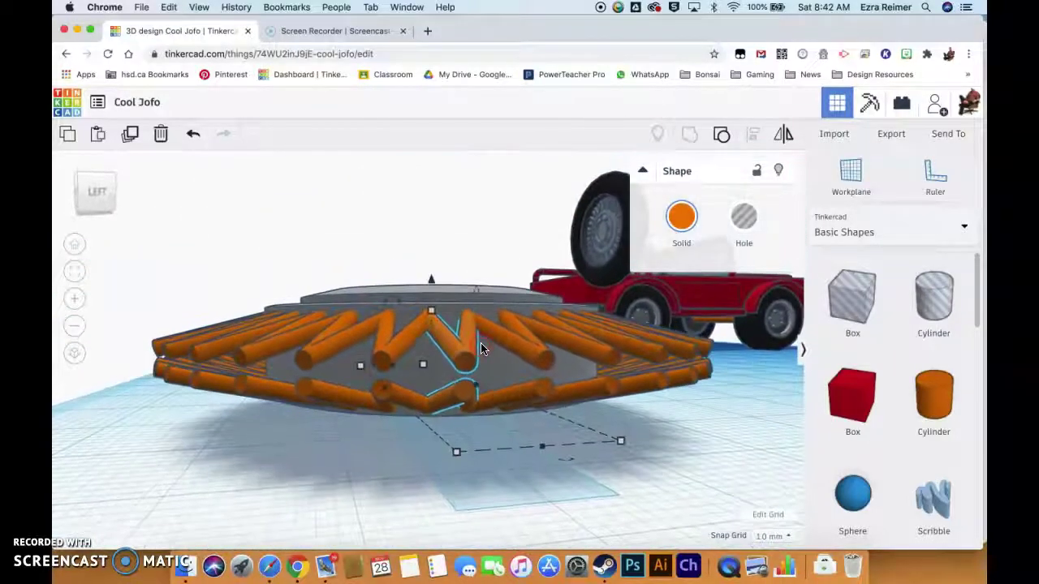
{"action": "scroll", "coordinate": [481, 344], "scroll_direction": "up", "scroll_amount": 2}
{"action": "scroll", "coordinate": [482, 349], "scroll_direction": "up", "scroll_amount": 3}
{"action": "scroll", "coordinate": [481, 349], "scroll_direction": "down", "scroll_amount": 5}
{"action": "scroll", "coordinate": [482, 348], "scroll_direction": "up", "scroll_amount": 3}
{"action": "scroll", "coordinate": [484, 308], "scroll_direction": "down", "scroll_amount": 3}
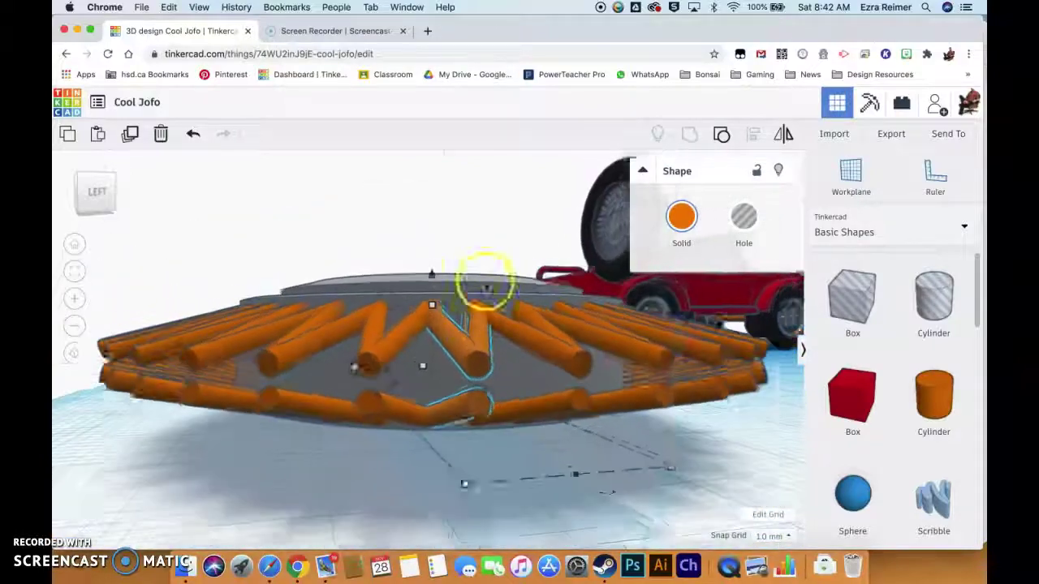
{"action": "mouse_move", "coordinate": [493, 247]}
{"action": "right_mouse_down"}
{"action": "mouse_move", "coordinate": [483, 359]}
{"action": "mouse_move", "coordinate": [501, 320]}
{"action": "mouse_move", "coordinate": [596, 279]}
{"action": "right_mouse_up"}
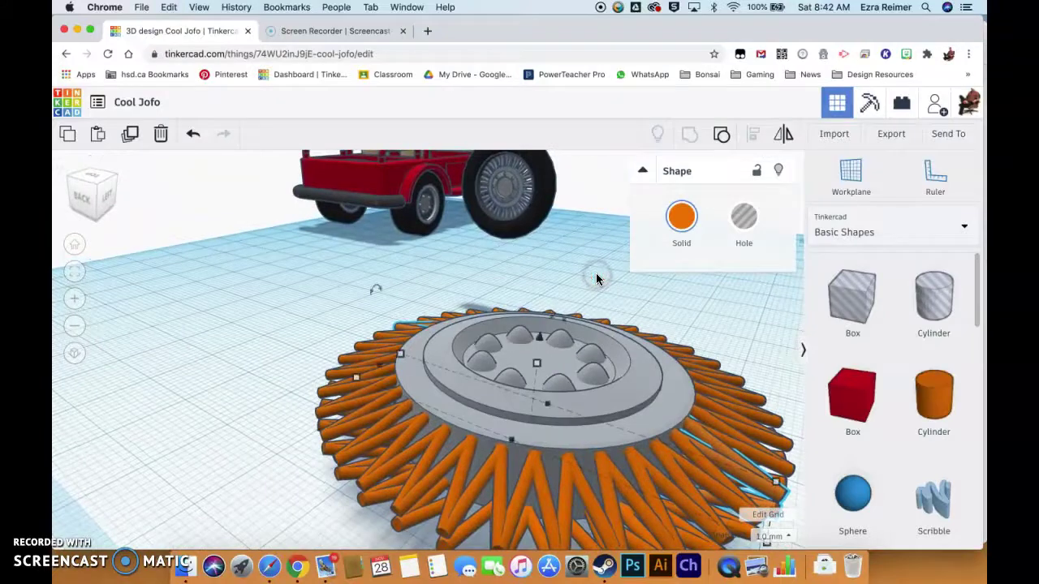
{"action": "scroll", "coordinate": [597, 279], "scroll_direction": "down", "scroll_amount": 2}
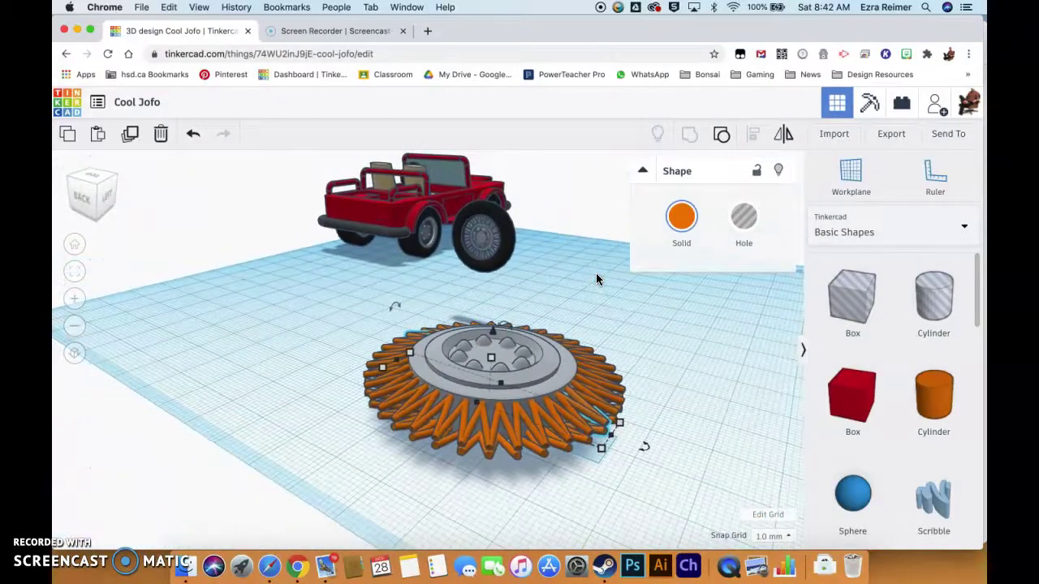
- Group the wheel body and the complete ring of spoke pairs into one object, leaving out the small finished wheel
{"action": "mouse_move", "coordinate": [617, 309]}
{"action": "right_mouse_down"}
{"action": "mouse_move", "coordinate": [600, 303]}
{"action": "mouse_move", "coordinate": [552, 330]}
{"action": "mouse_move", "coordinate": [516, 363]}
{"action": "mouse_move", "coordinate": [562, 285]}
{"action": "mouse_move", "coordinate": [535, 308]}
{"action": "mouse_move", "coordinate": [521, 346]}
{"action": "mouse_move", "coordinate": [549, 313]}
{"action": "right_mouse_up"}
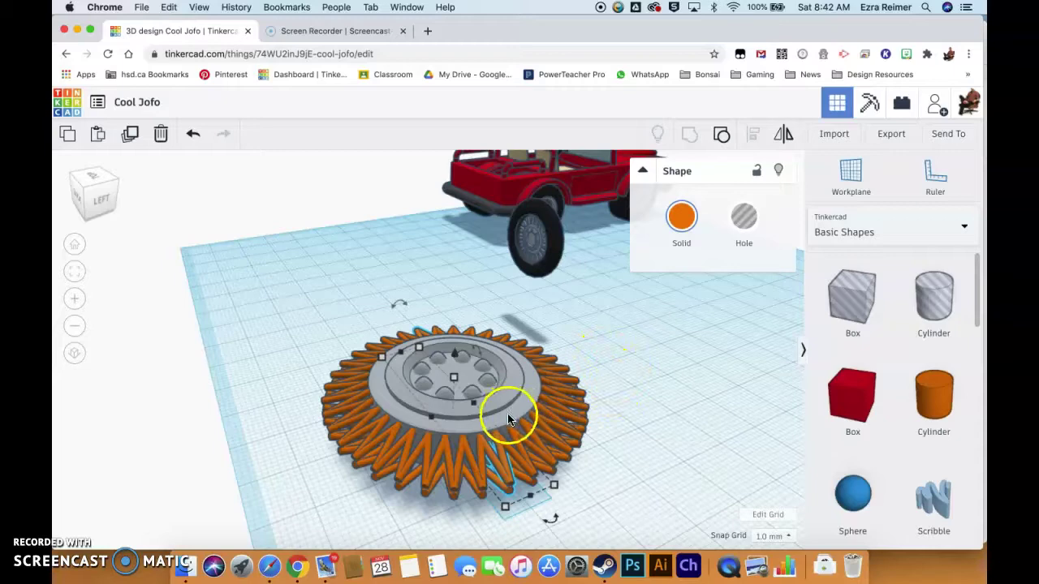
{"action": "scroll", "coordinate": [601, 372], "scroll_direction": "up", "scroll_amount": 4}
{"action": "scroll", "coordinate": [601, 372], "scroll_direction": "down", "scroll_amount": 7}
{"action": "right_click_drag", "start_coordinate": [601, 372], "coordinate": [546, 461]}
{"action": "left_click_drag", "start_coordinate": [514, 322], "coordinate": [301, 514]}
{"action": "left_click", "coordinate": [692, 140]}
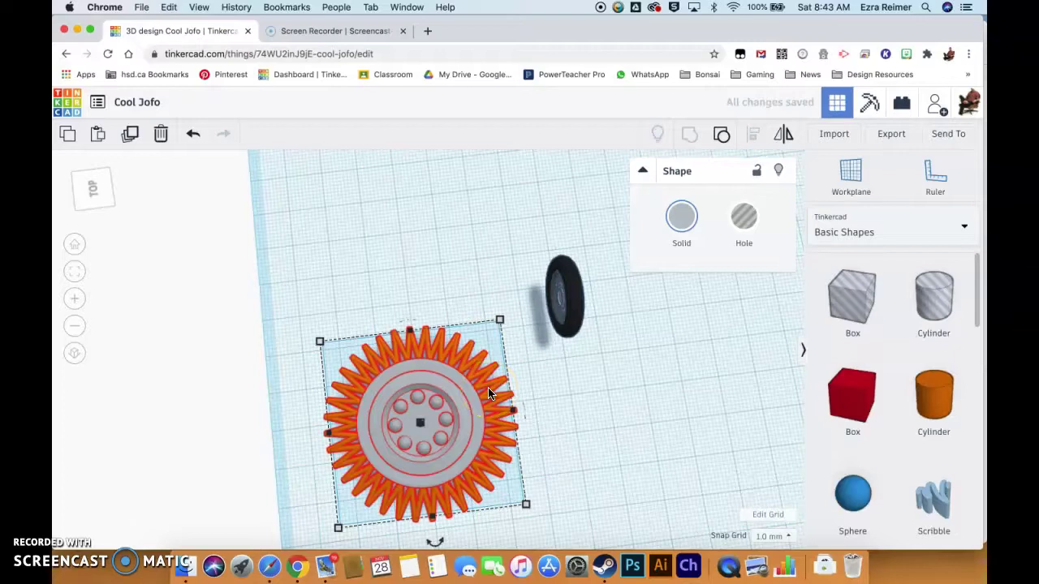
- Apply the light grey preset color to the grouped wheel so that body and spokes match, and deselect it
{"action": "right_click_drag", "start_coordinate": [550, 458], "coordinate": [617, 389]}
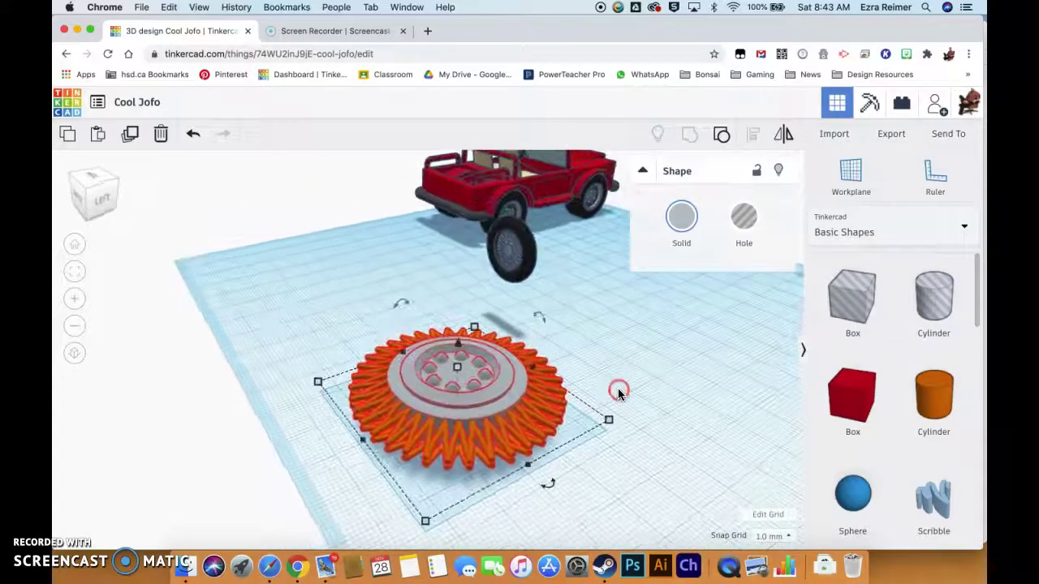
{"action": "left_click", "coordinate": [681, 215]}
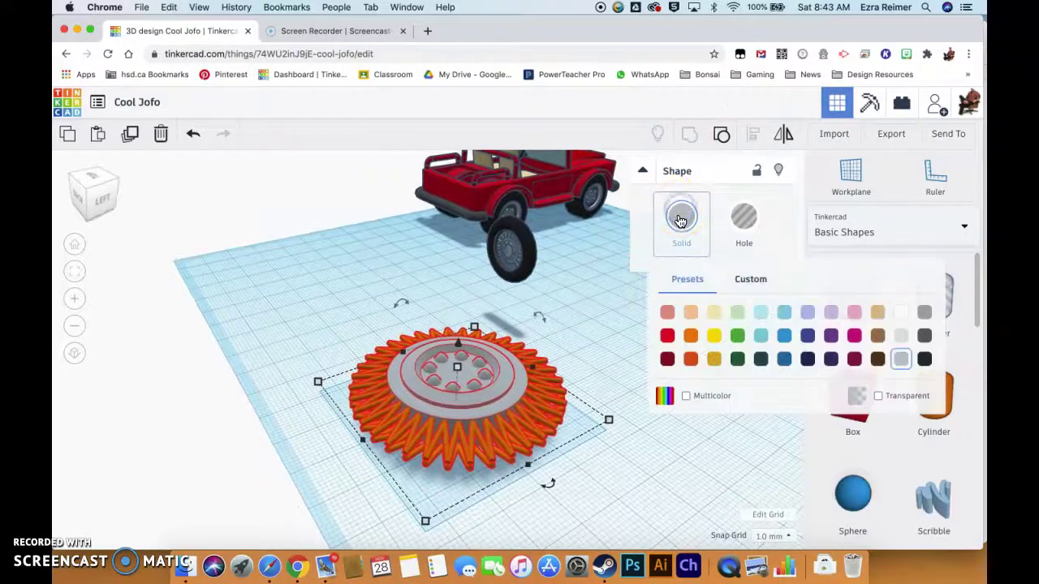
{"action": "left_click", "coordinate": [904, 360]}
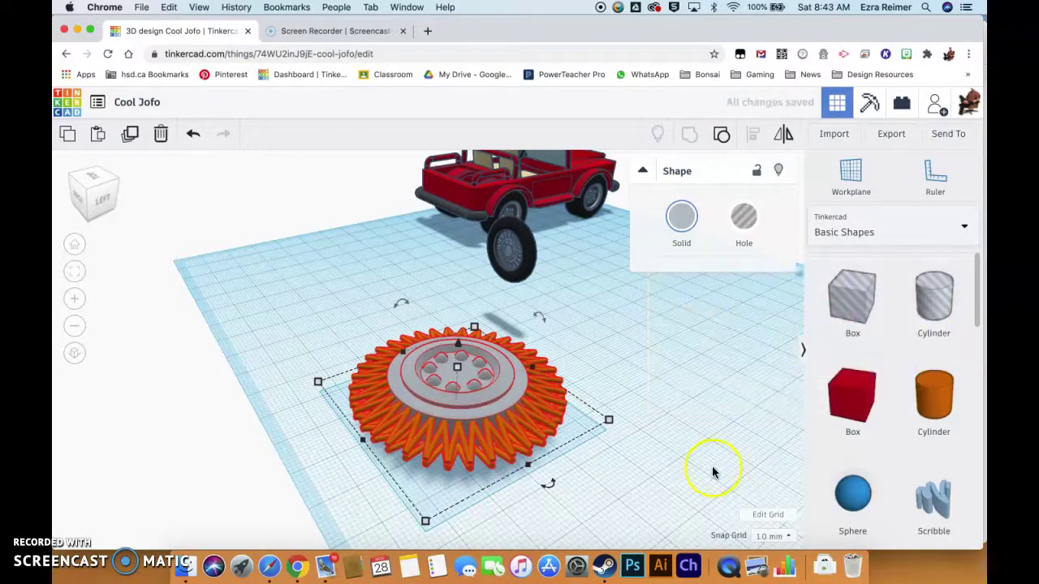
{"action": "left_click", "coordinate": [703, 429]}
{"action": "mouse_move", "coordinate": [642, 382]}
{"action": "right_mouse_down"}
{"action": "mouse_move", "coordinate": [591, 436]}
{"action": "mouse_move", "coordinate": [573, 434]}
{"action": "mouse_move", "coordinate": [631, 376]}
{"action": "mouse_move", "coordinate": [645, 397]}
{"action": "right_mouse_up"}
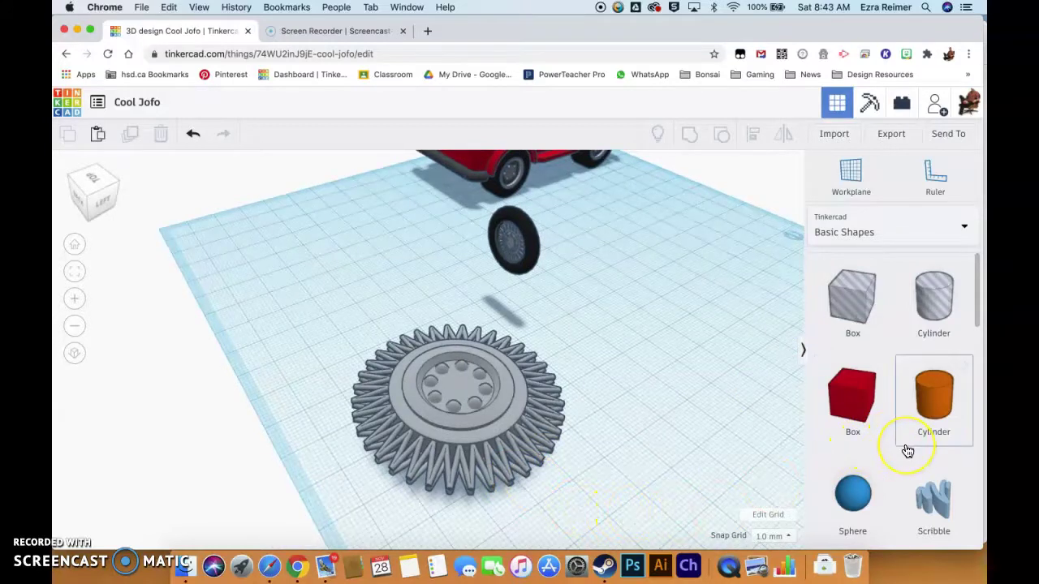
- Browse the Basic Shapes library as far as the Tube and Ring shapes
{"action": "scroll", "coordinate": [907, 451], "scroll_direction": "down", "scroll_amount": 1}
{"action": "scroll", "coordinate": [907, 451], "scroll_direction": "down", "scroll_amount": 10}
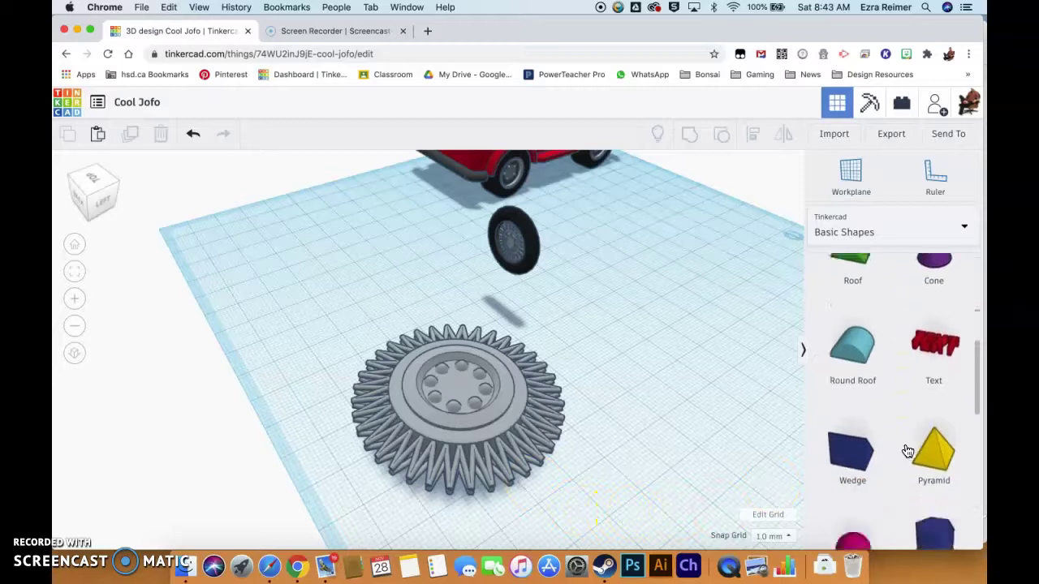
{"action": "scroll", "coordinate": [907, 451], "scroll_direction": "down", "scroll_amount": 5}
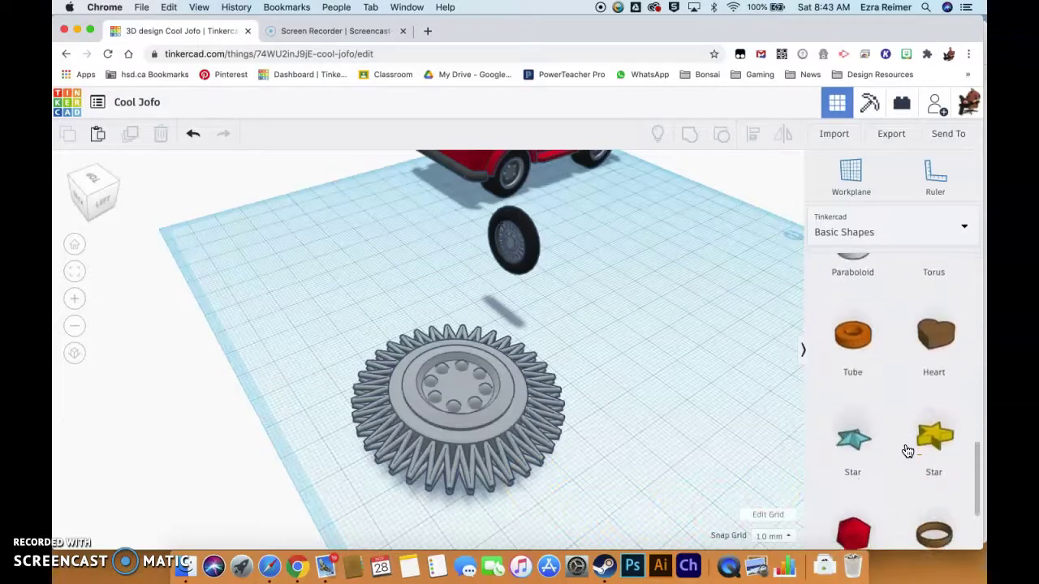
{"action": "scroll", "coordinate": [908, 433], "scroll_direction": "down", "scroll_amount": 2}
{"action": "scroll", "coordinate": [908, 433], "scroll_direction": "down", "scroll_amount": 2}
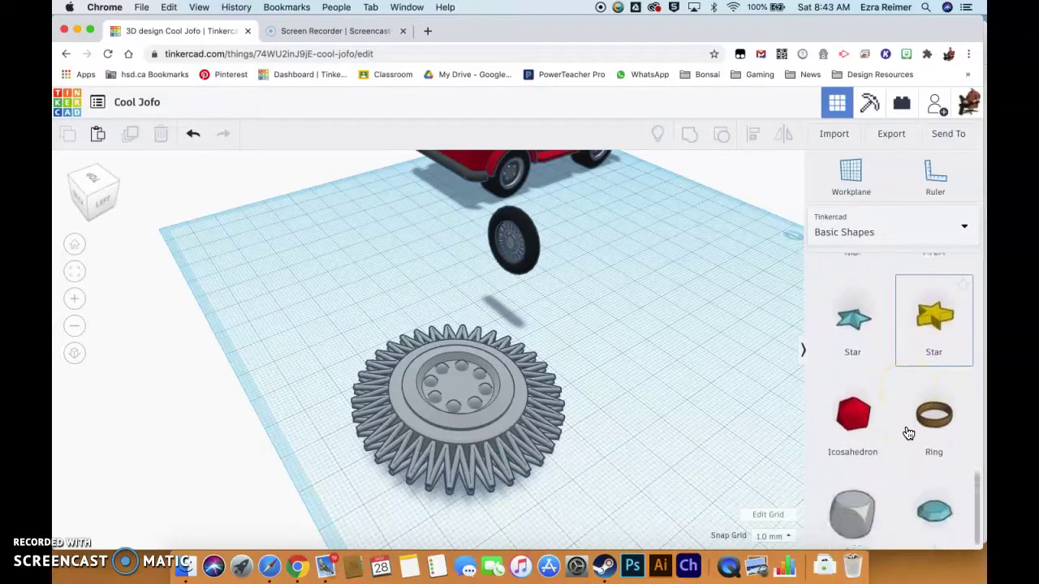